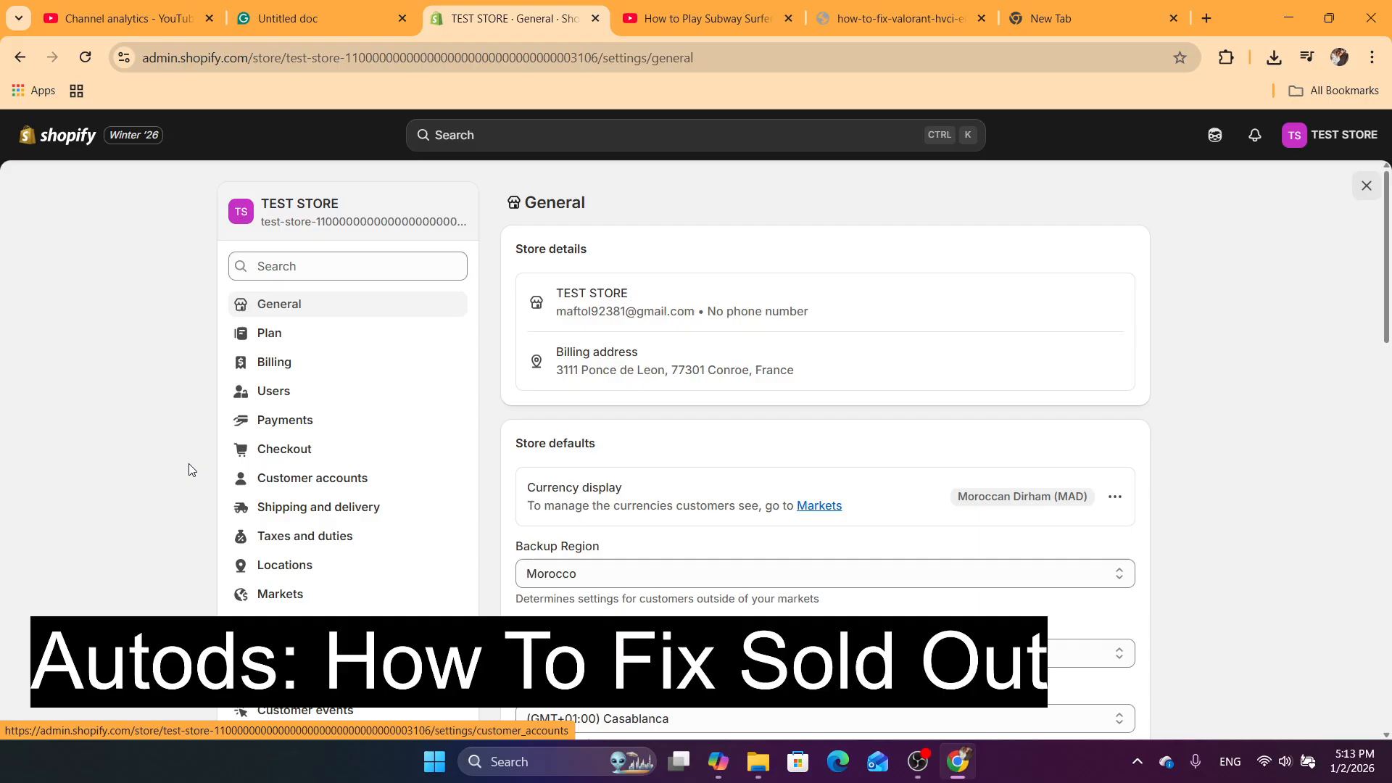
# Step: Start a custom shipping profile in the shipping and delivery settings and name it "nothing"
pyautogui.click(288, 511)
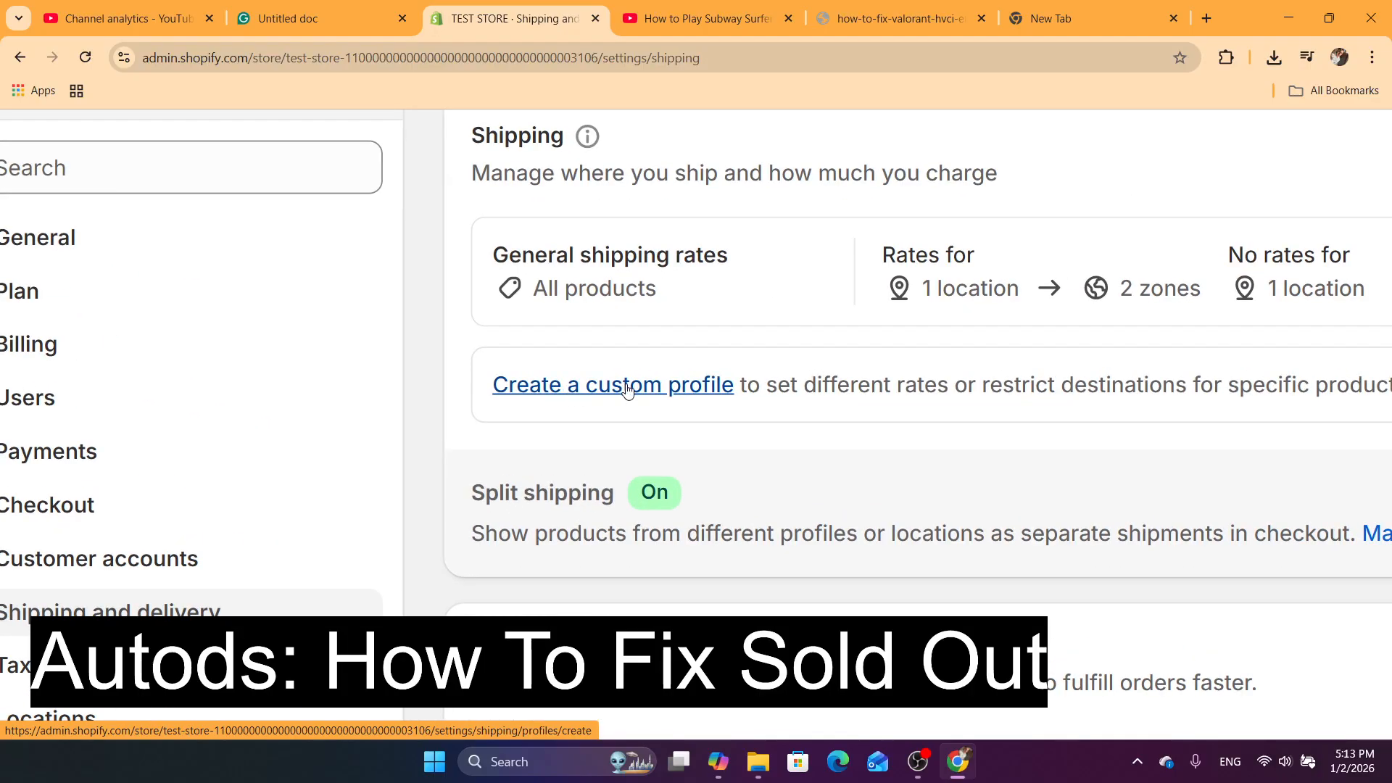
pyautogui.click(628, 389)
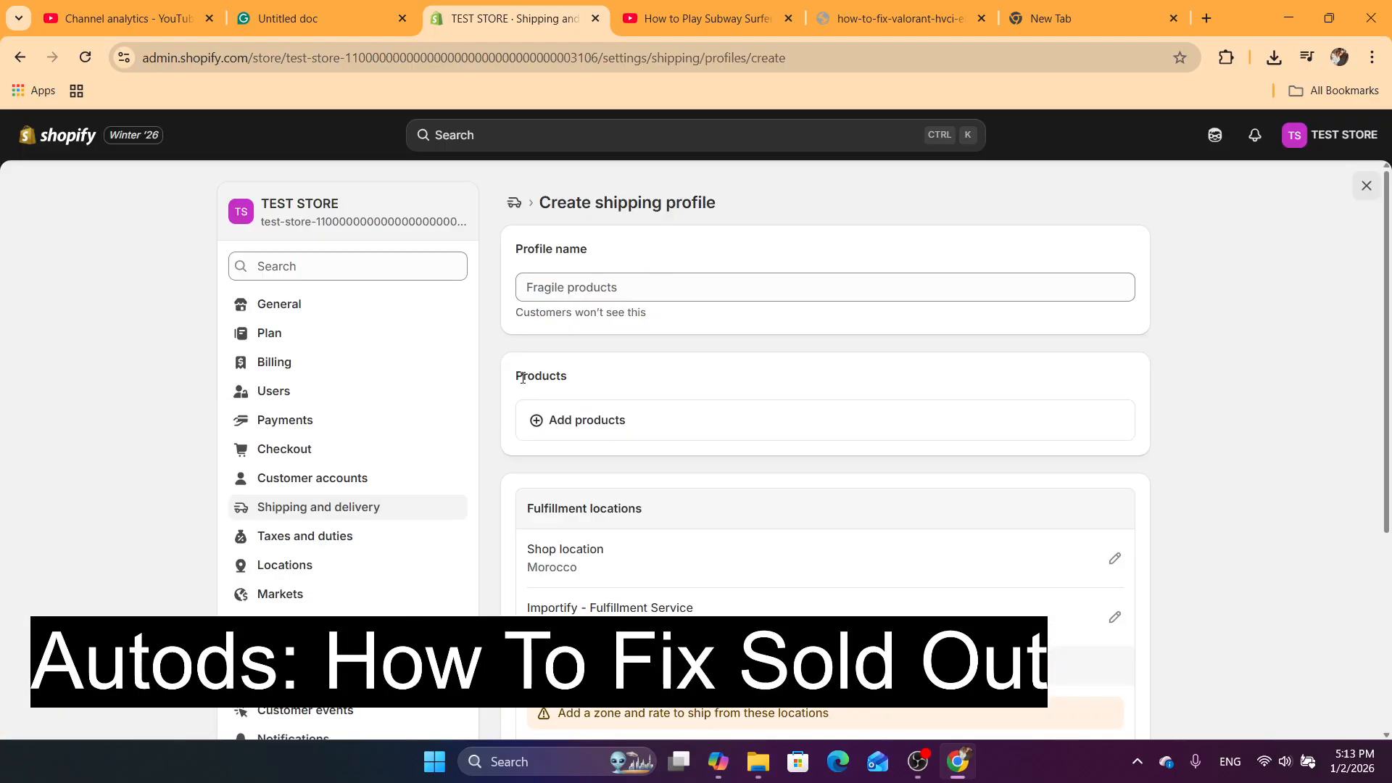
pyautogui.click(555, 290)
pyautogui.write('n')
pyautogui.press('BackSpace')
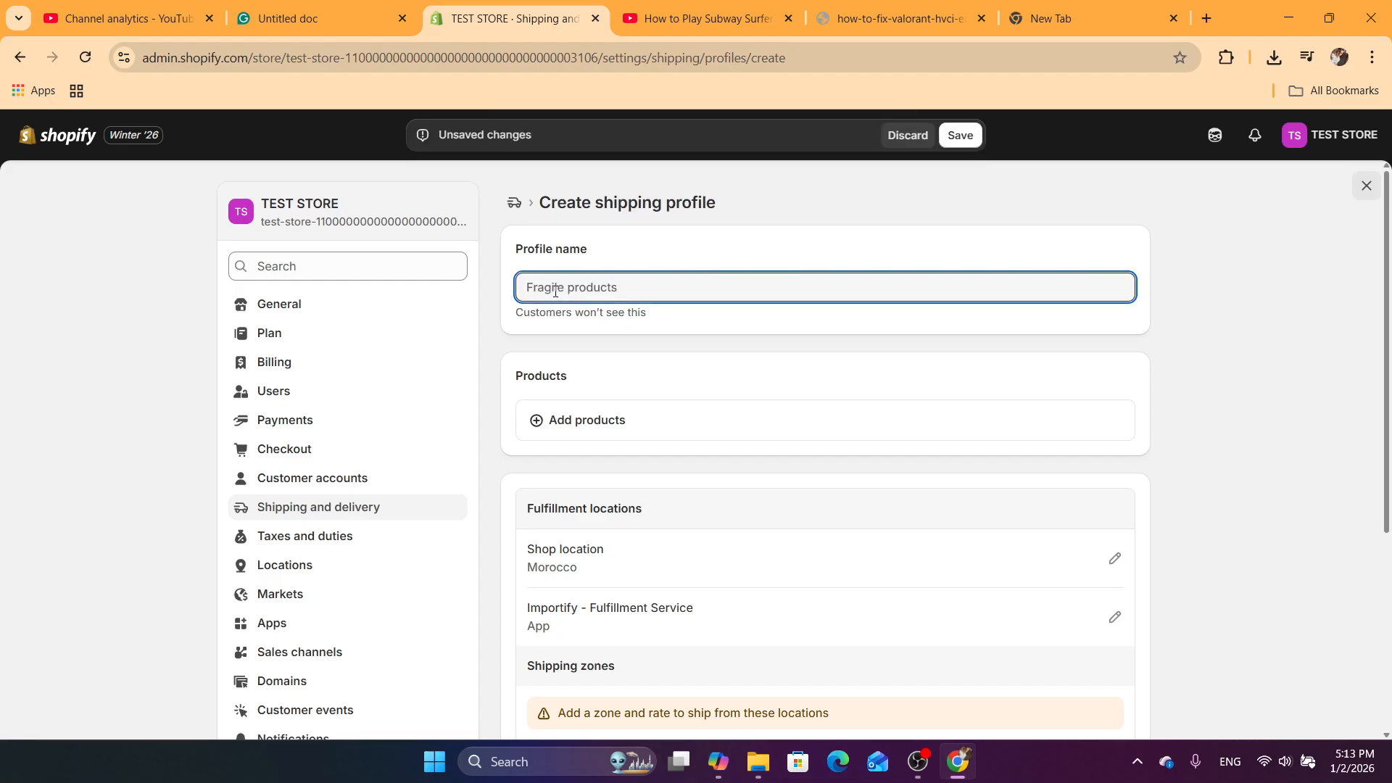
pyautogui.write('nothing')
# Step: Add the men's camouflage work pants product with all its variants to the shipping profile
pyautogui.click(566, 419)
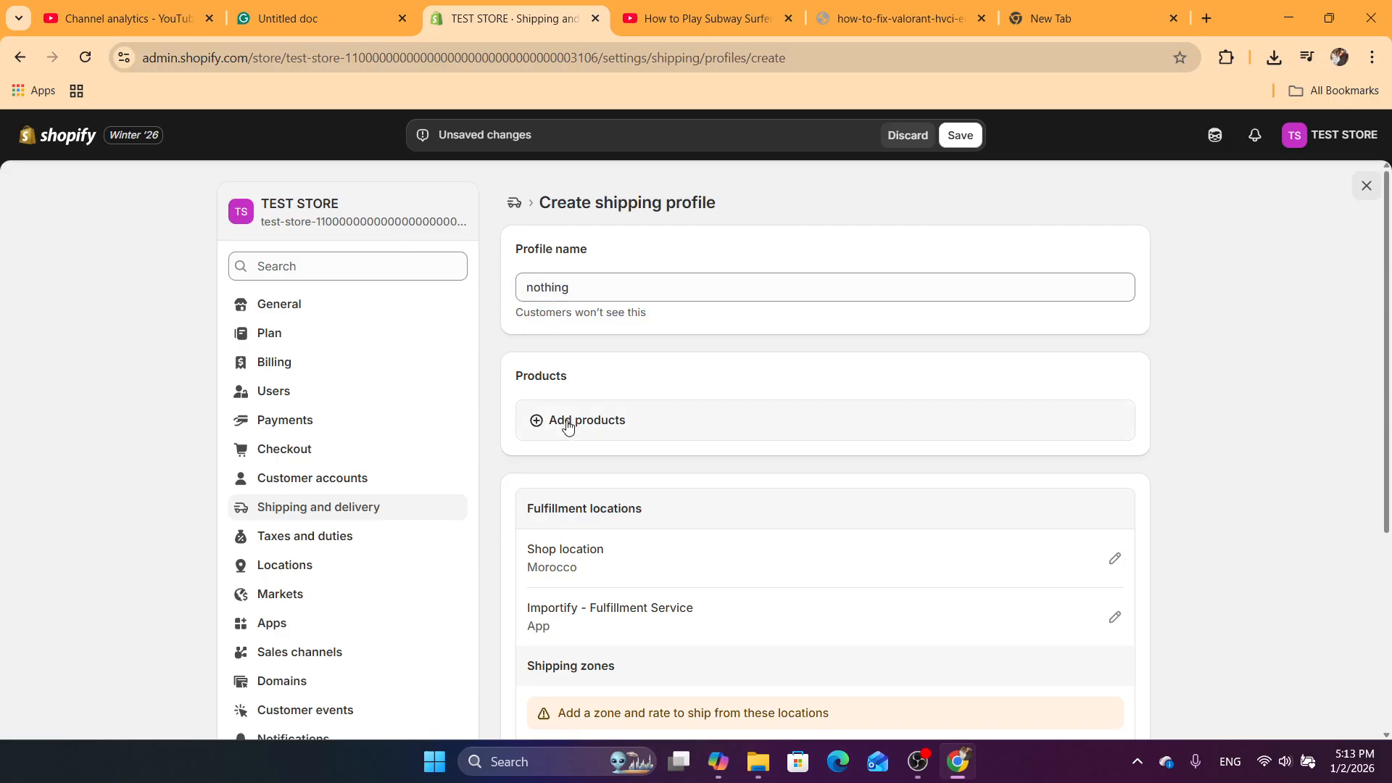
pyautogui.click(437, 305)
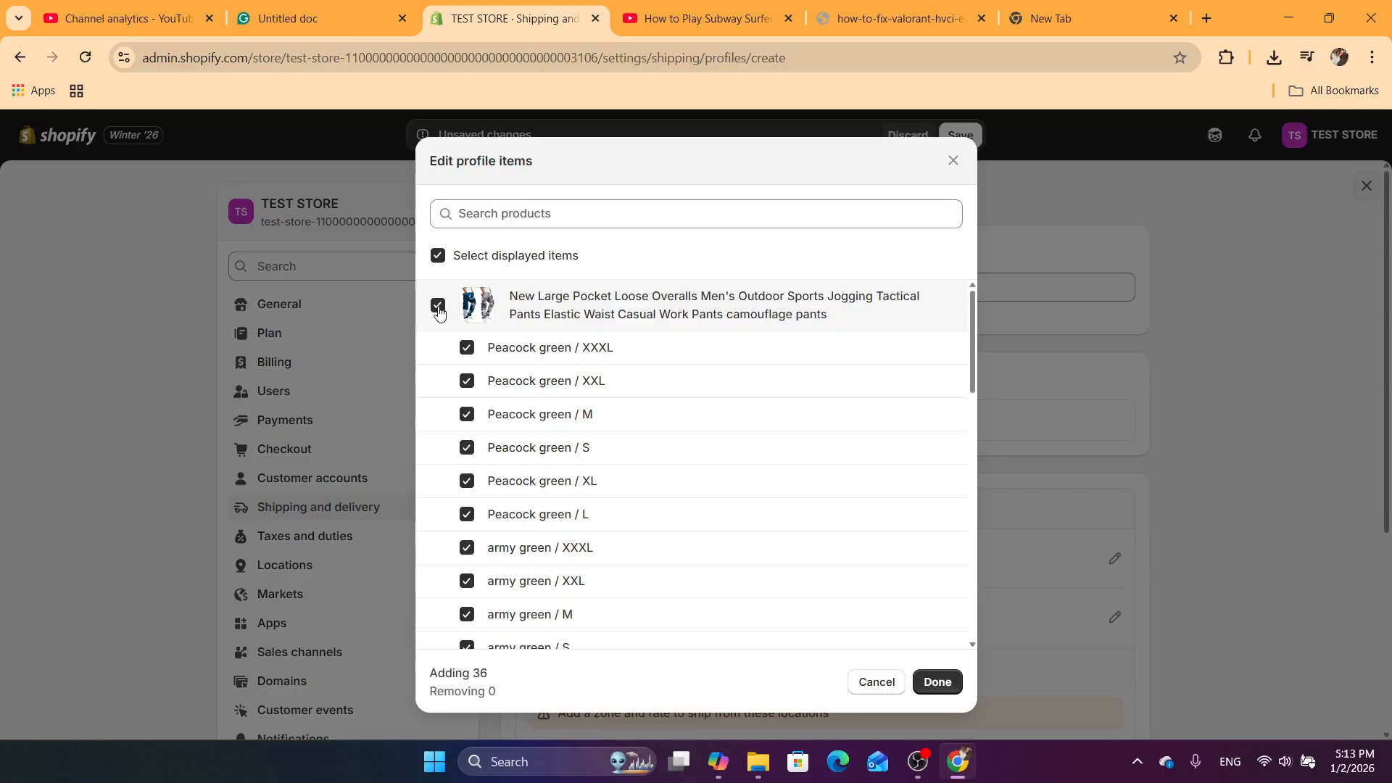
pyautogui.click(938, 680)
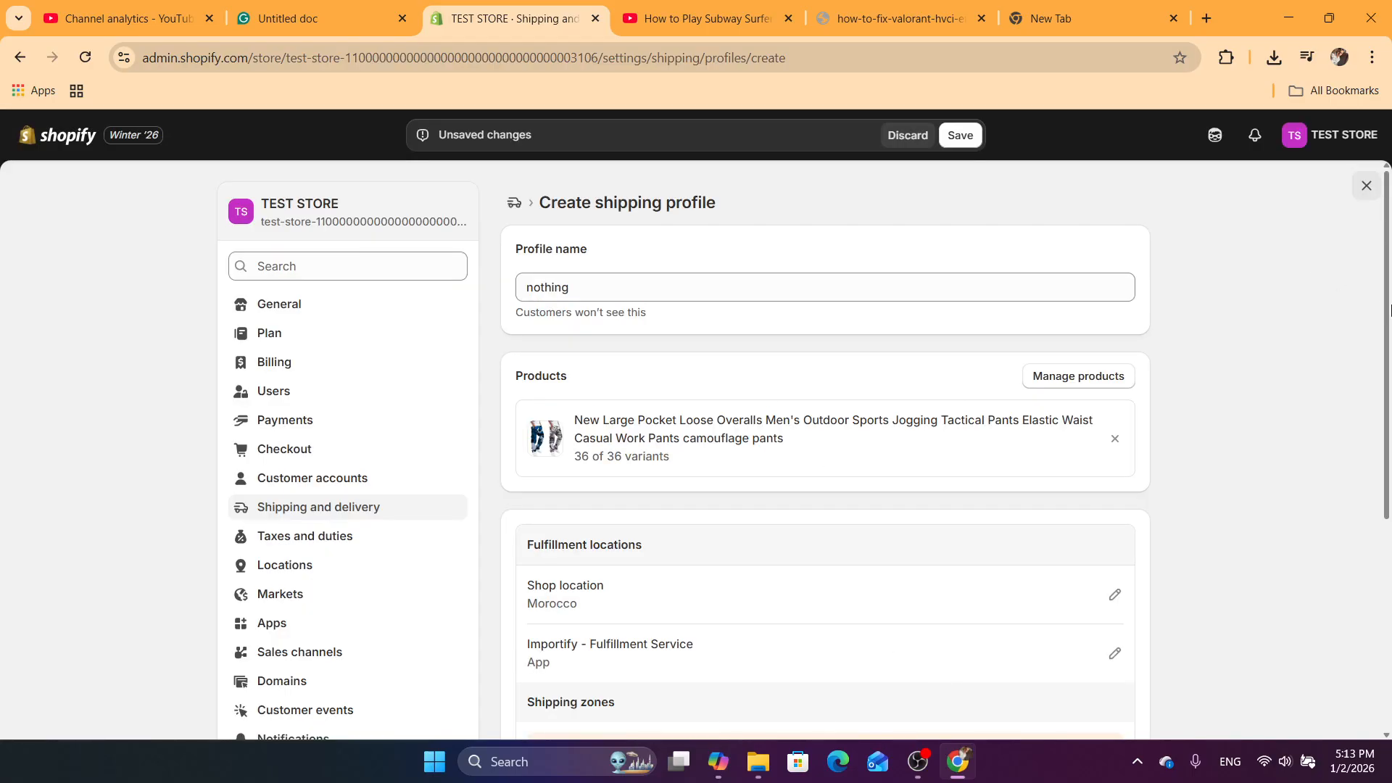
# Step: Add a shipping zone named "nothing" that covers Africa, including Morocco, to the profile
pyautogui.scroll(-4, 1123, 428)
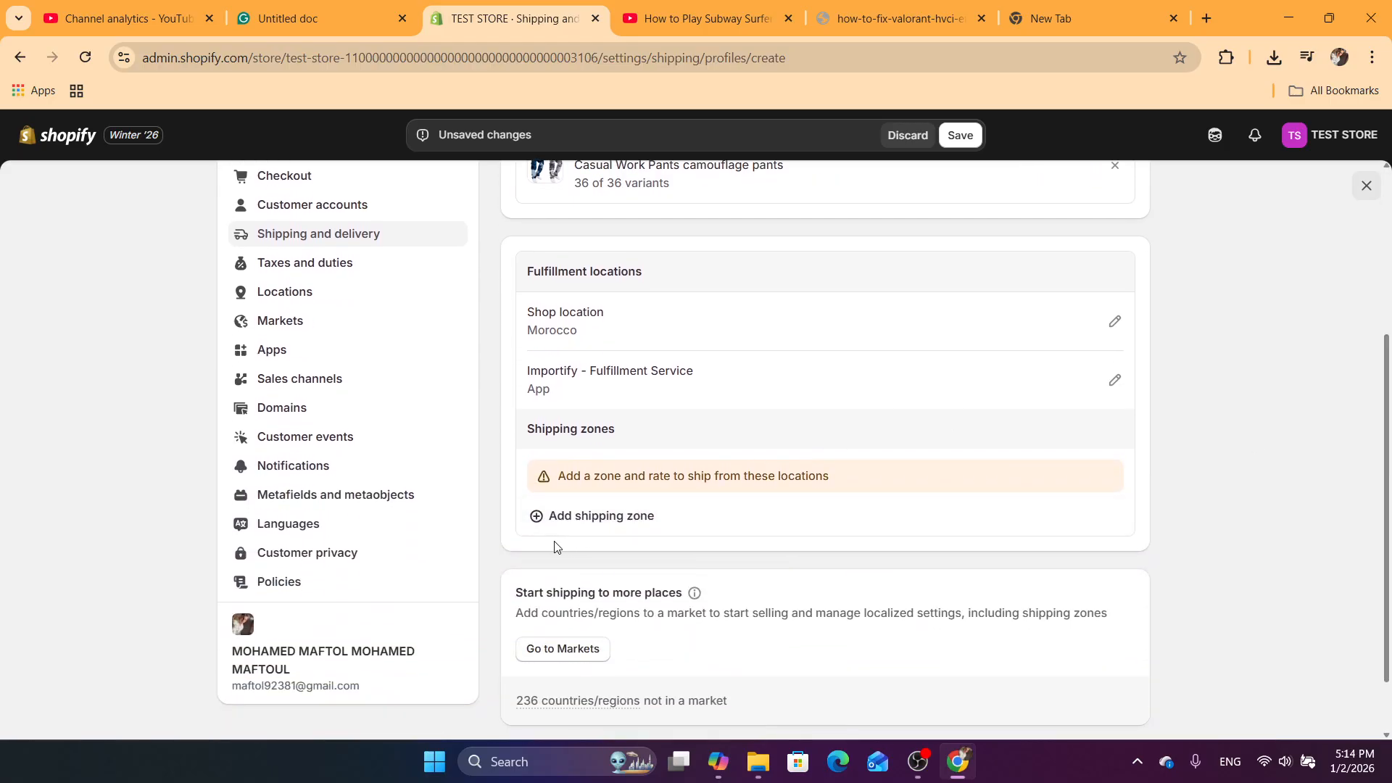
pyautogui.click(587, 516)
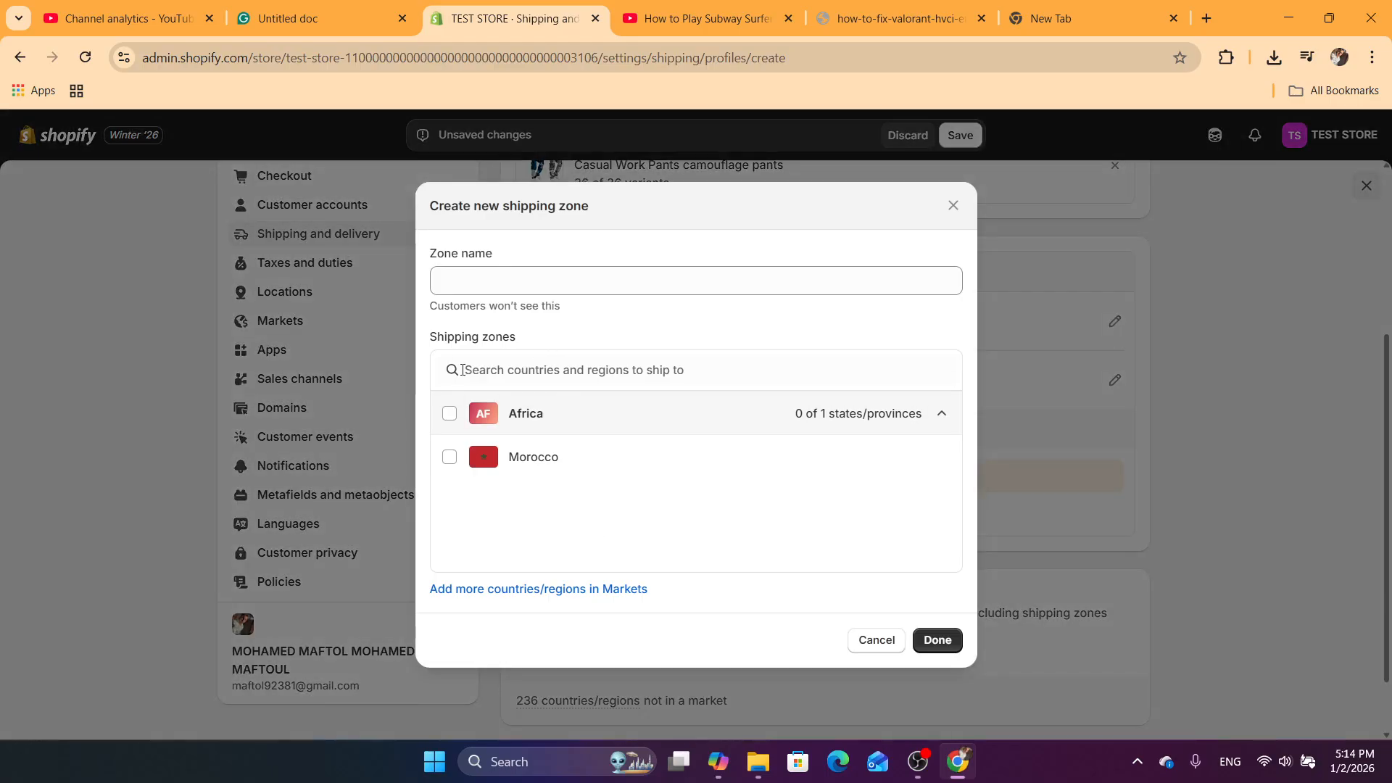
pyautogui.click(449, 277)
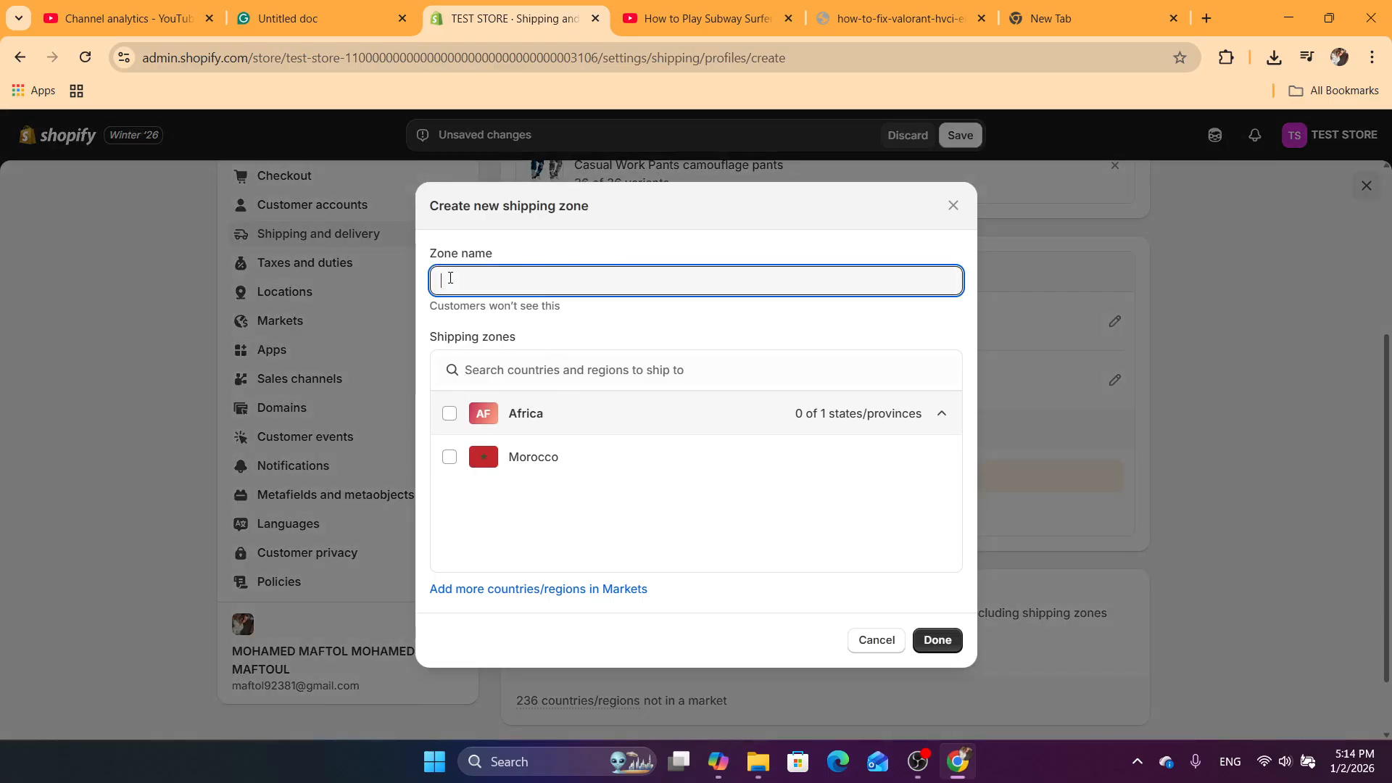
pyautogui.write('nothing')
pyautogui.click(450, 413)
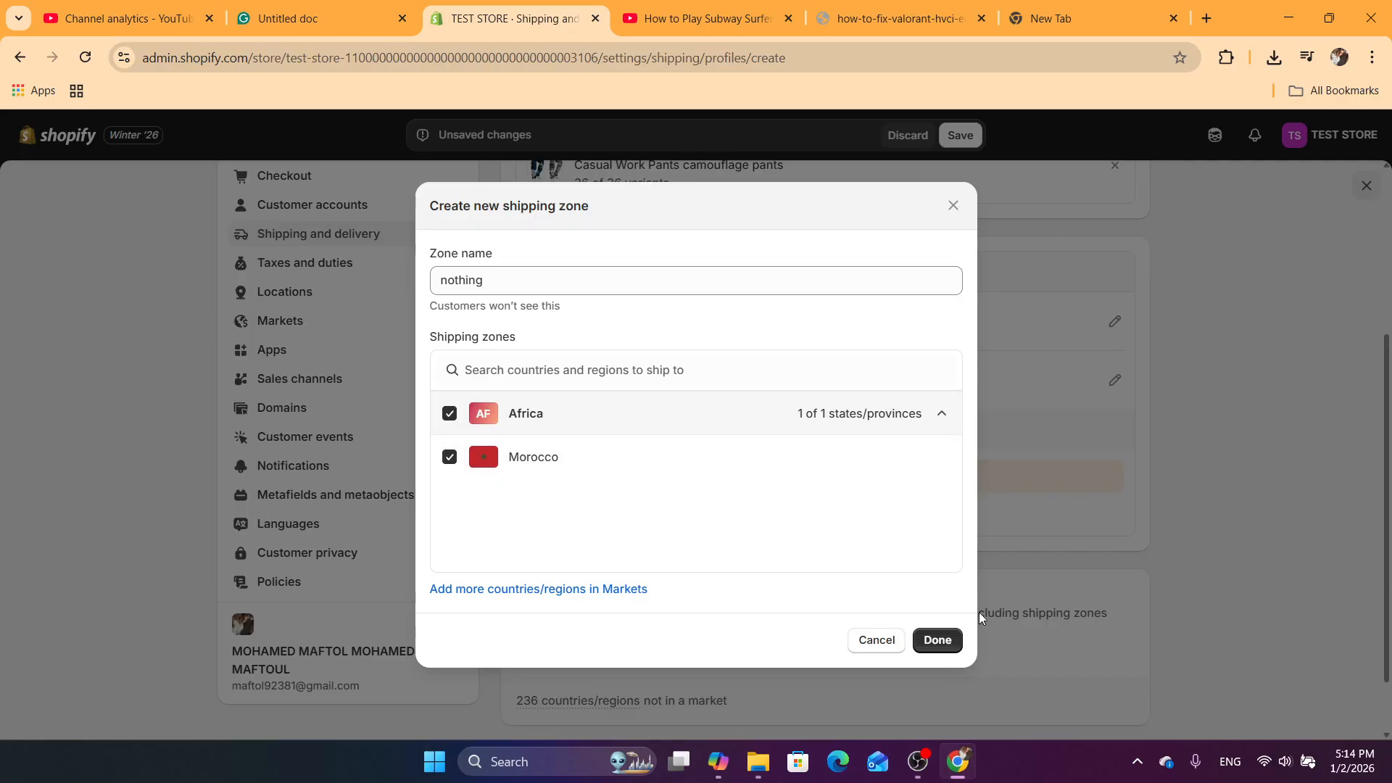
pyautogui.click(937, 640)
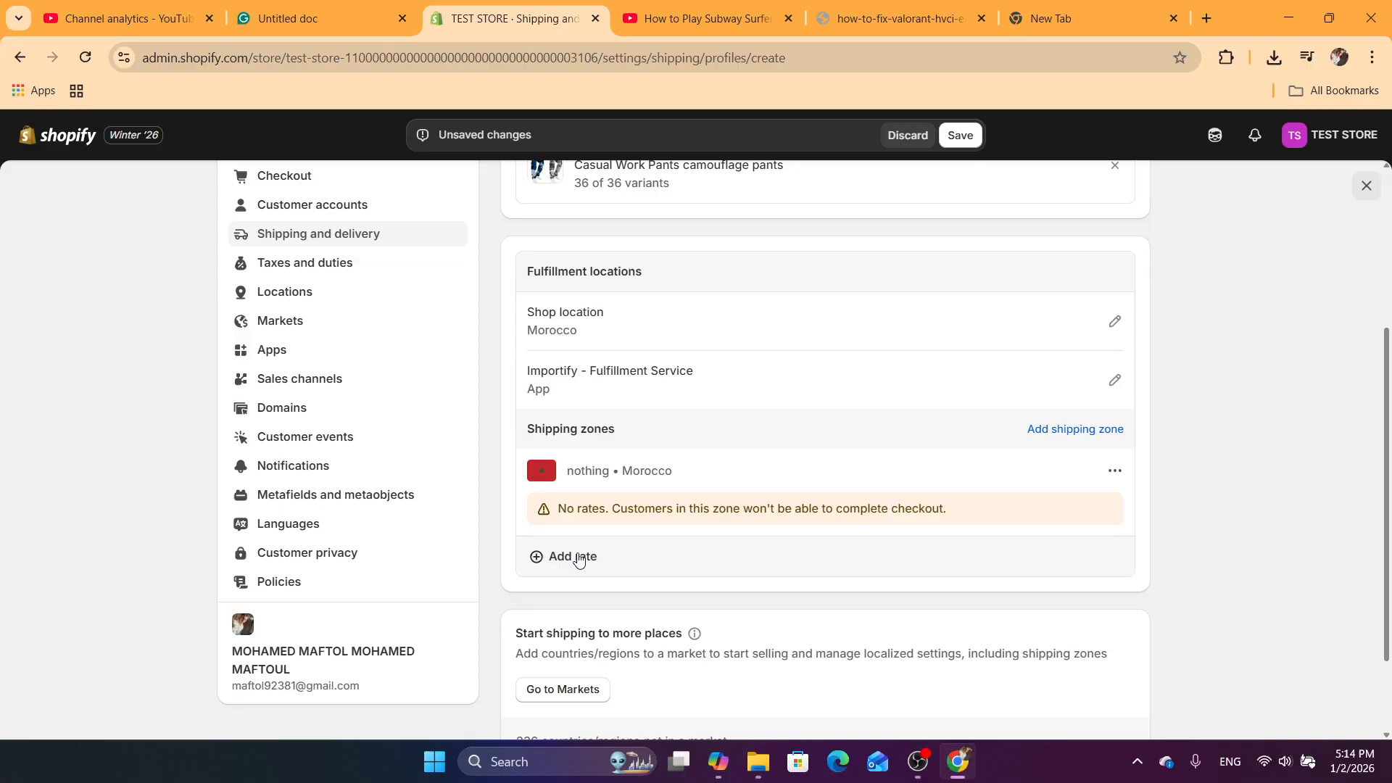
# Step: Add a free flat rate named "staderd" to the Morocco zone and save the shipping profile
pyautogui.click(574, 556)
pyautogui.click(496, 350)
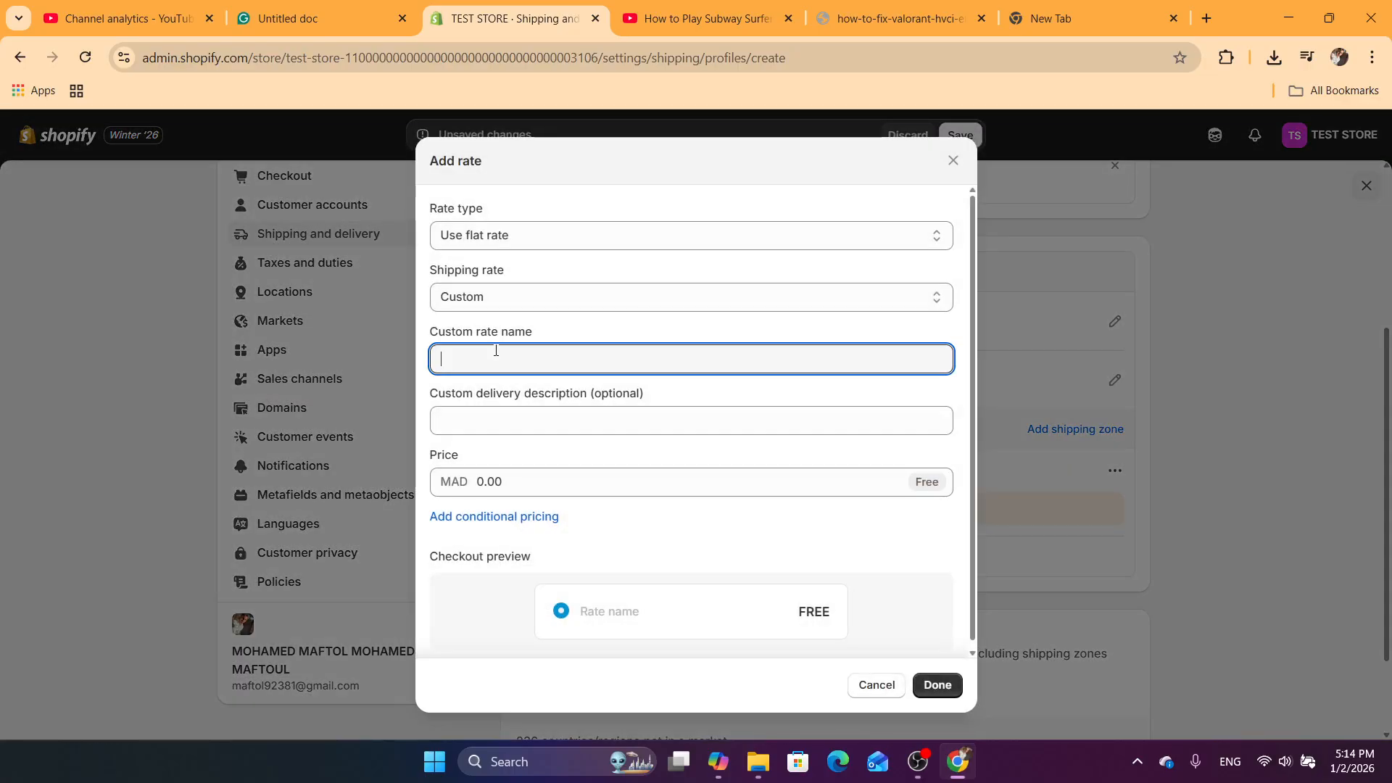
pyautogui.write('staderd')
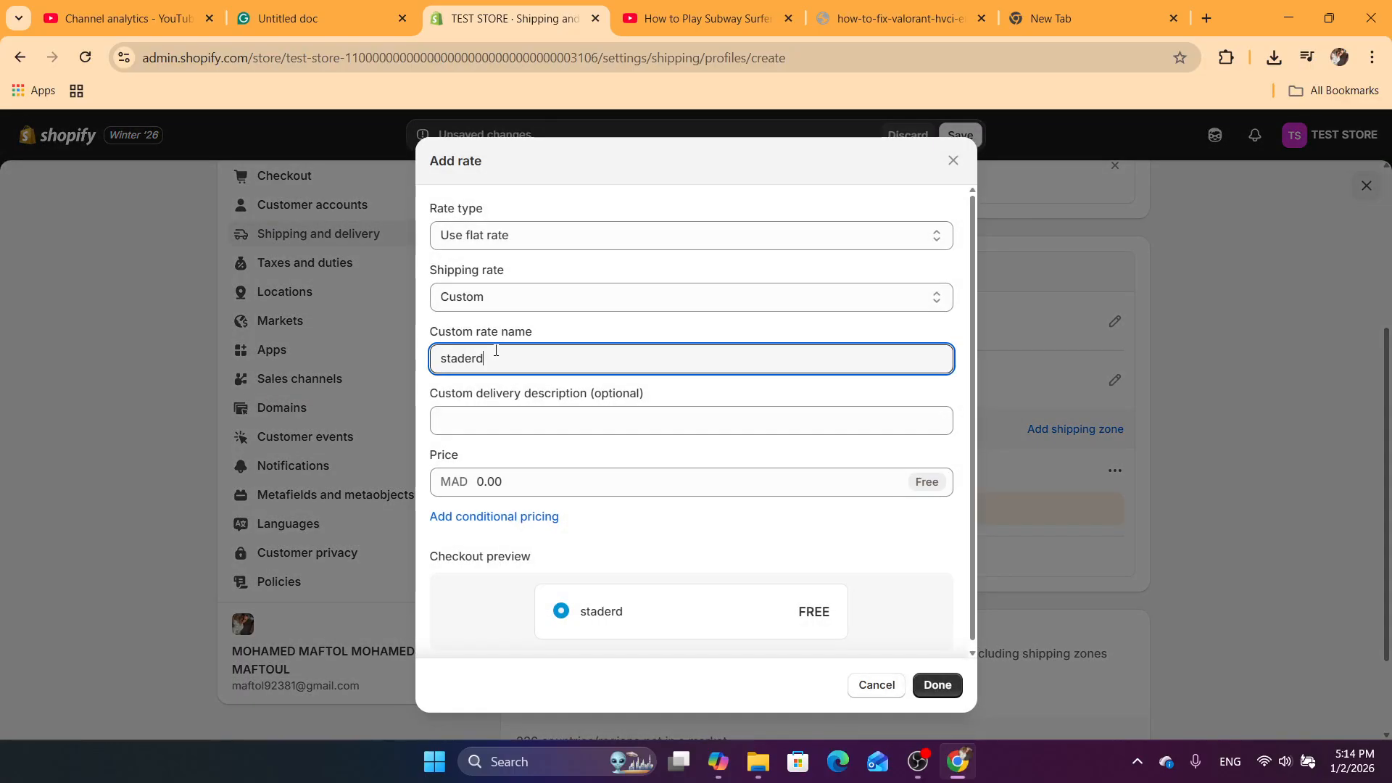
pyautogui.click(497, 482)
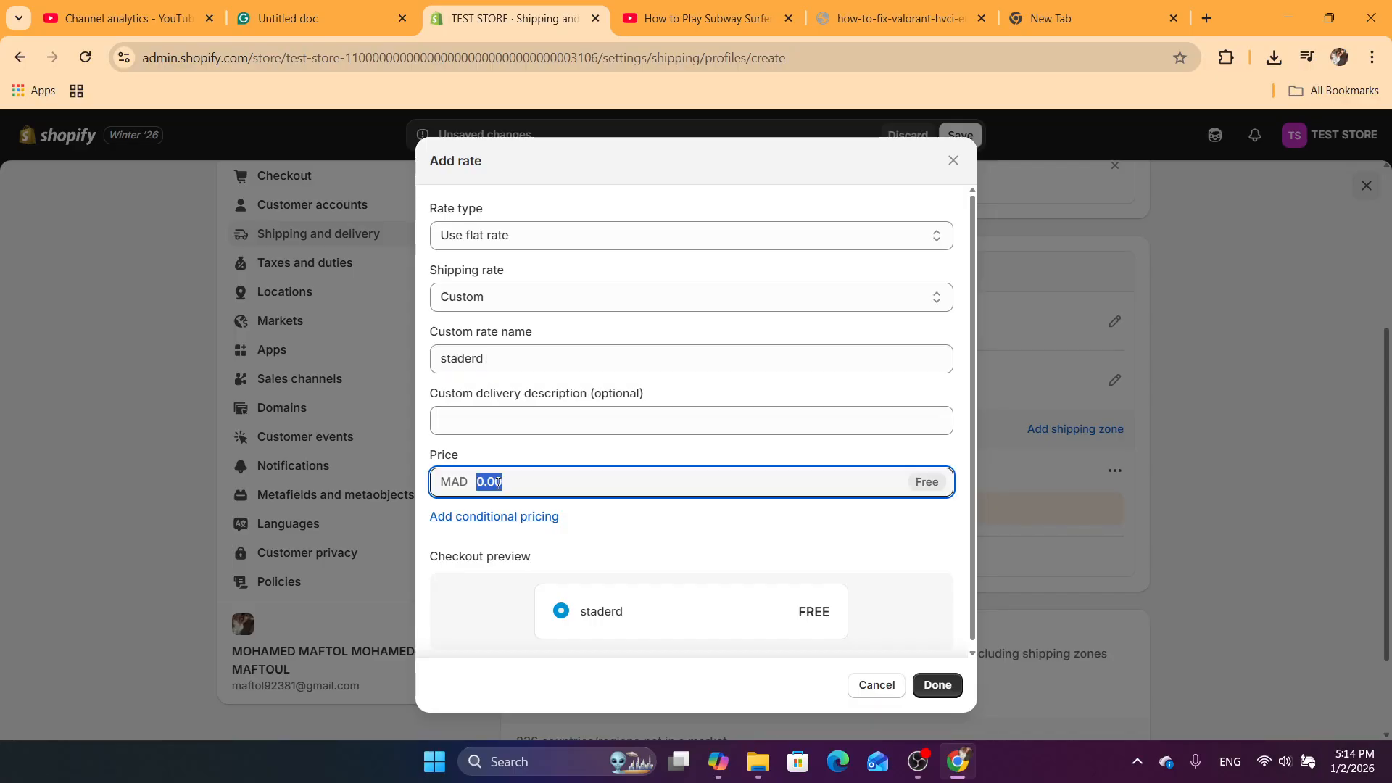
pyautogui.click(940, 698)
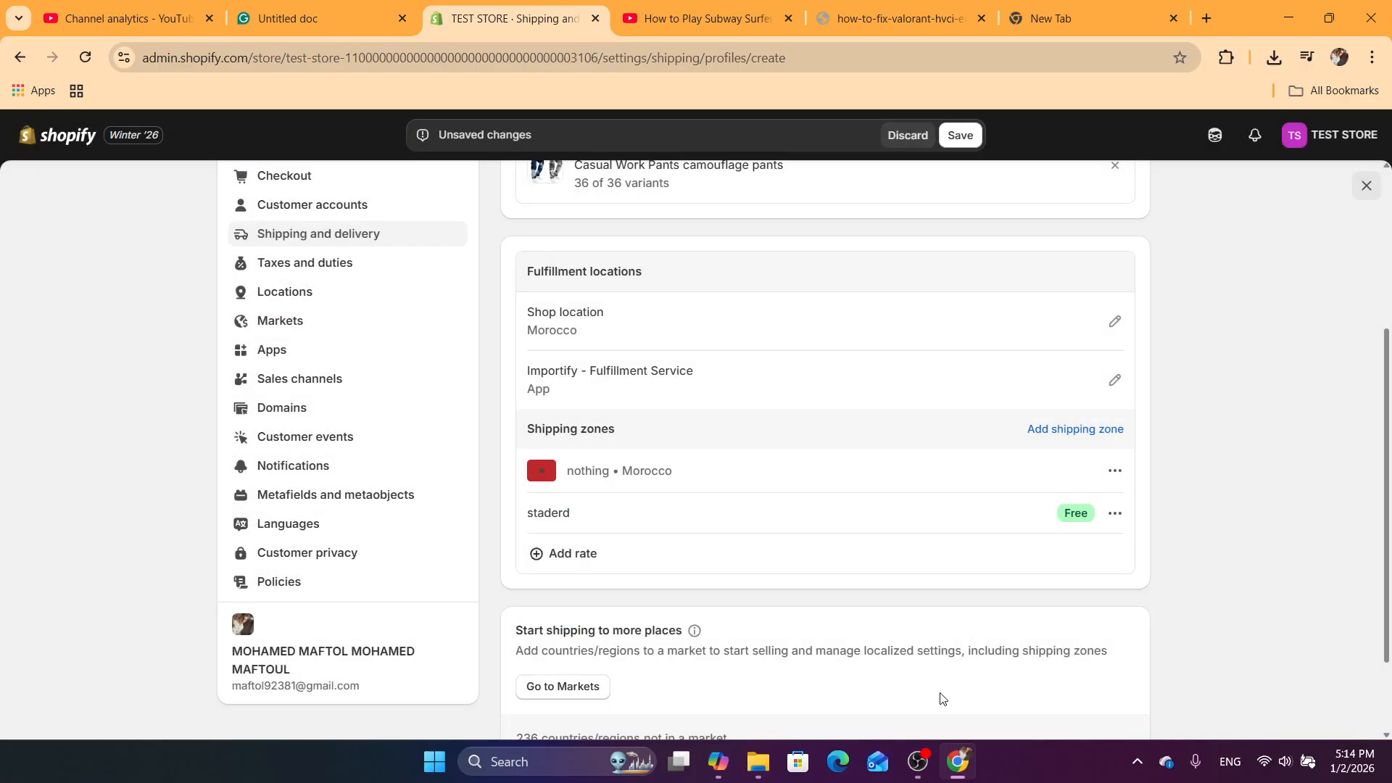
pyautogui.click(970, 136)
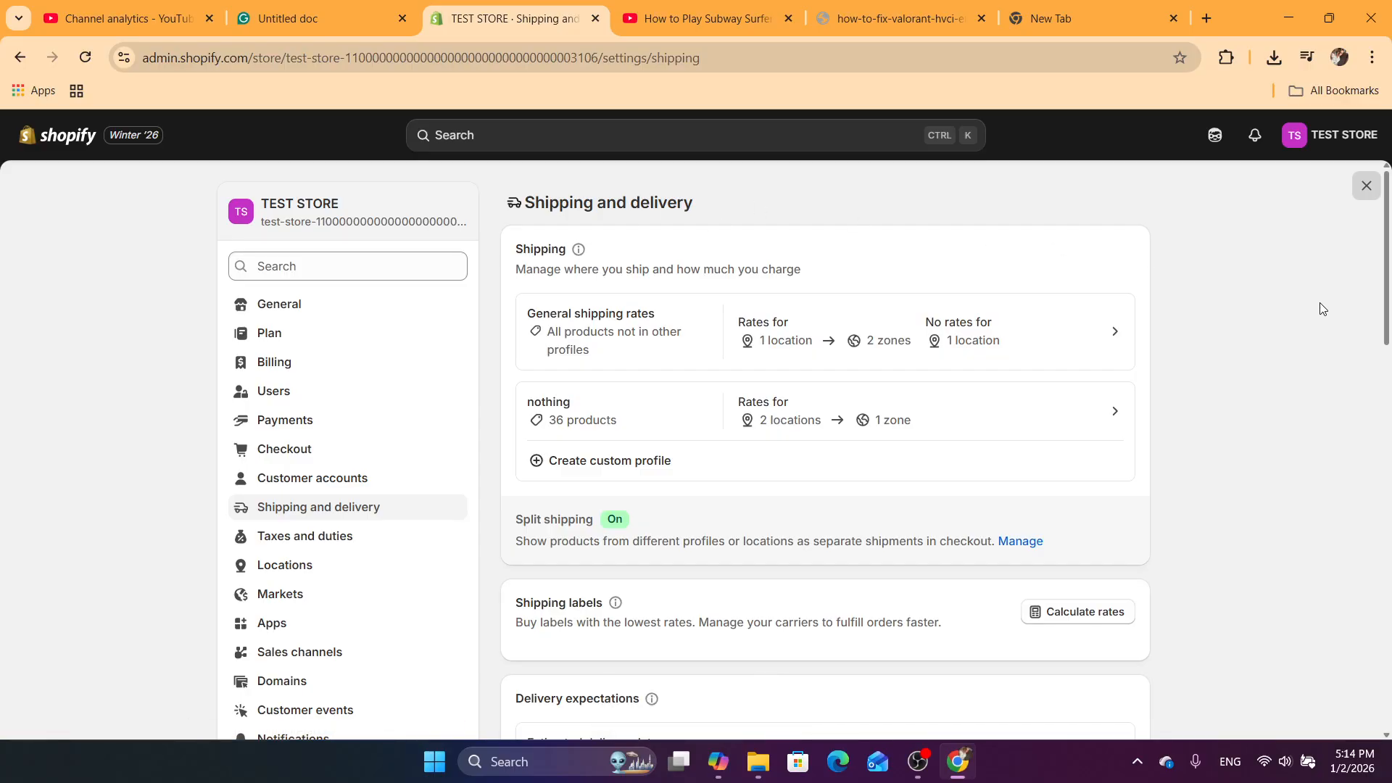
# Step: Leave the settings and open the men's camouflage work pants product in the bulk editor
pyautogui.click(1366, 185)
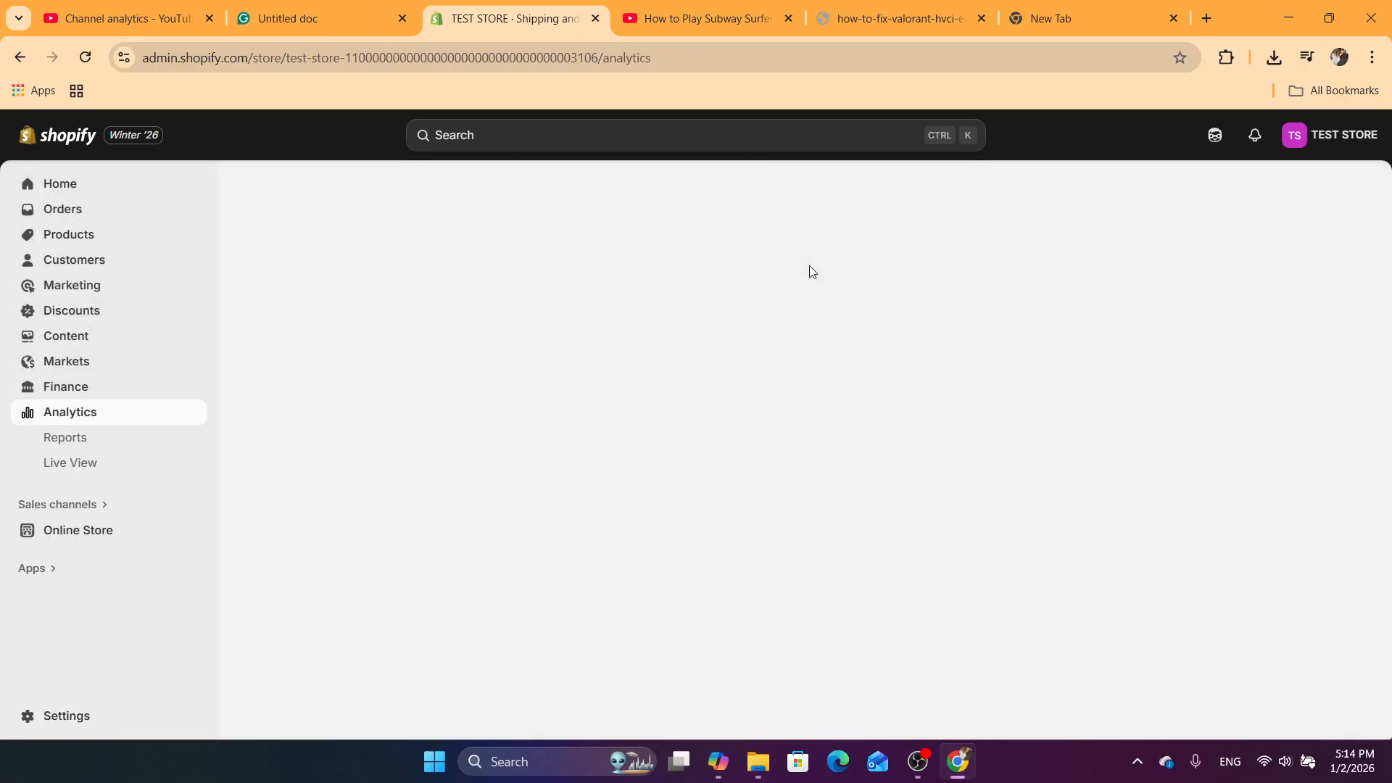
pyautogui.click(91, 234)
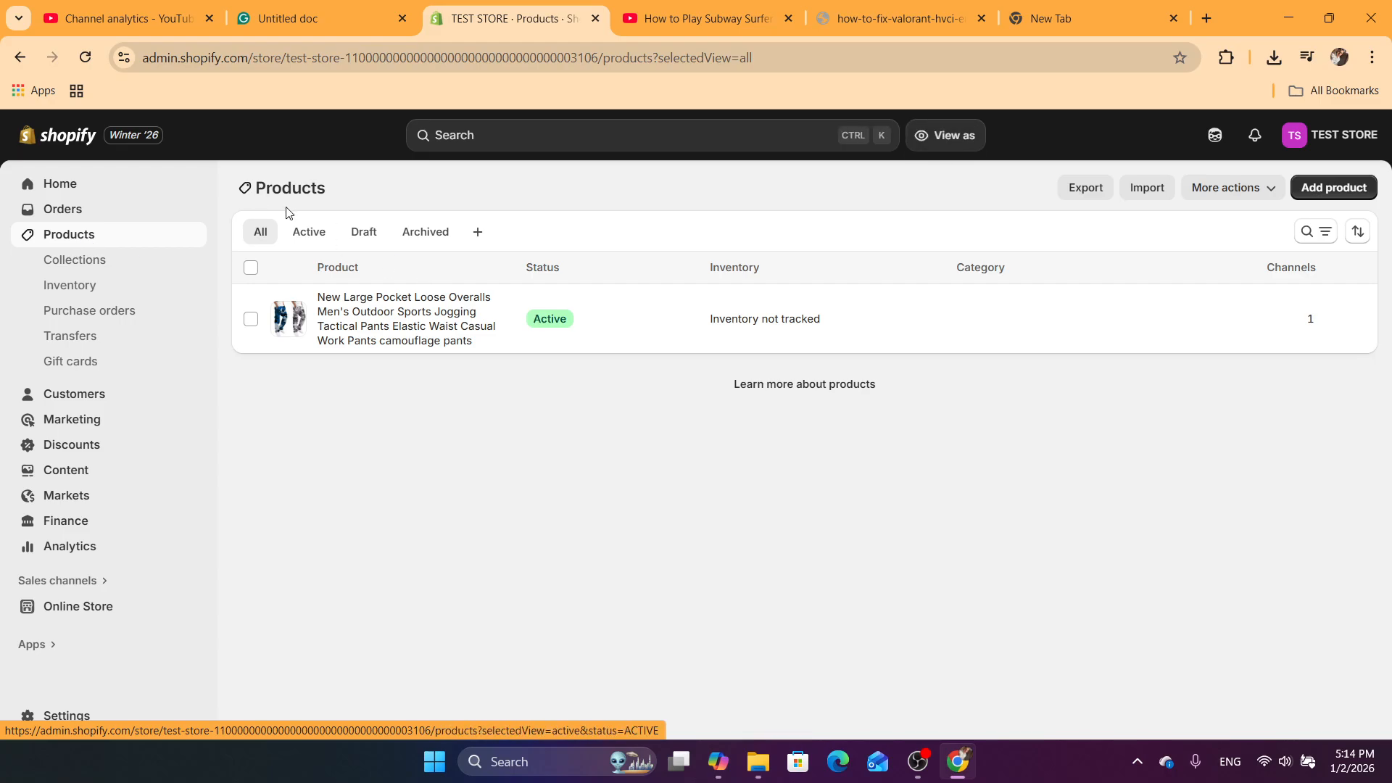
pyautogui.click(251, 319)
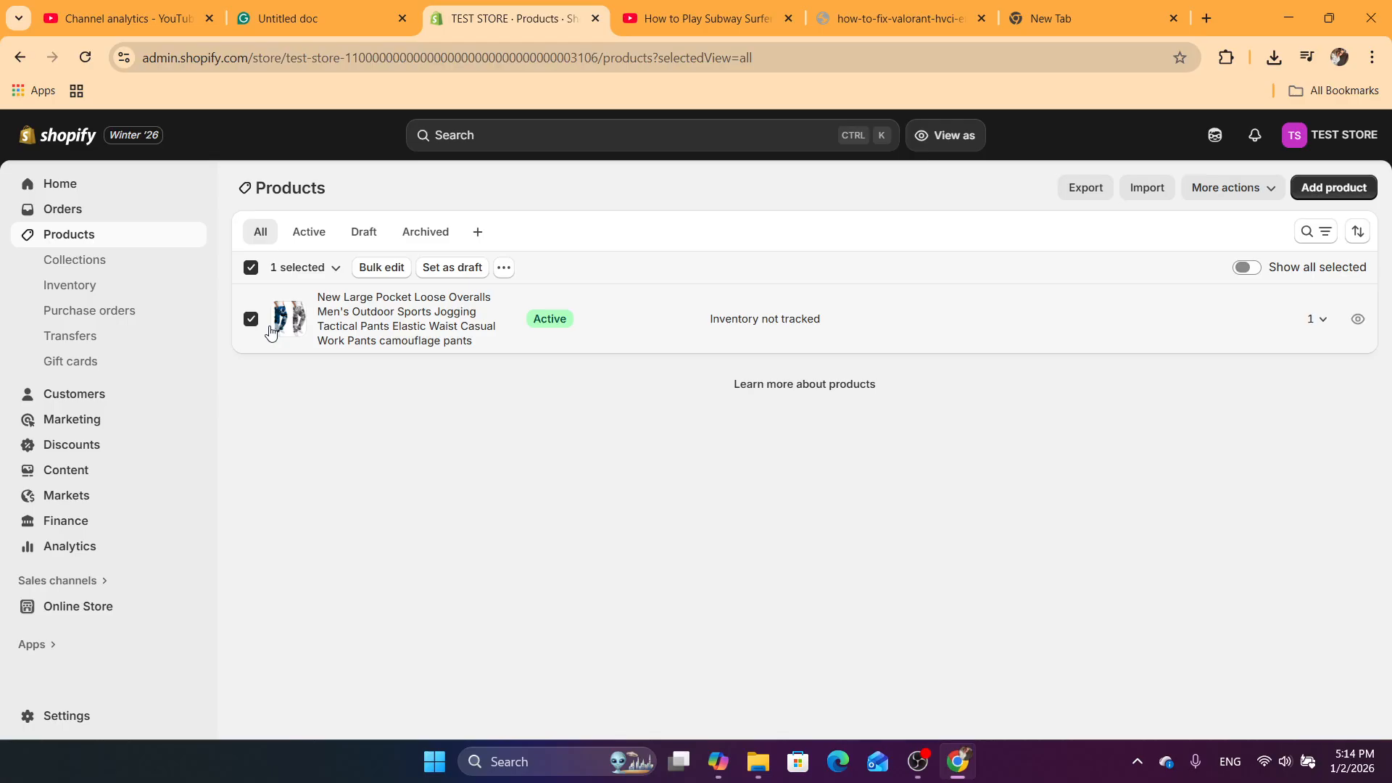
pyautogui.click(375, 273)
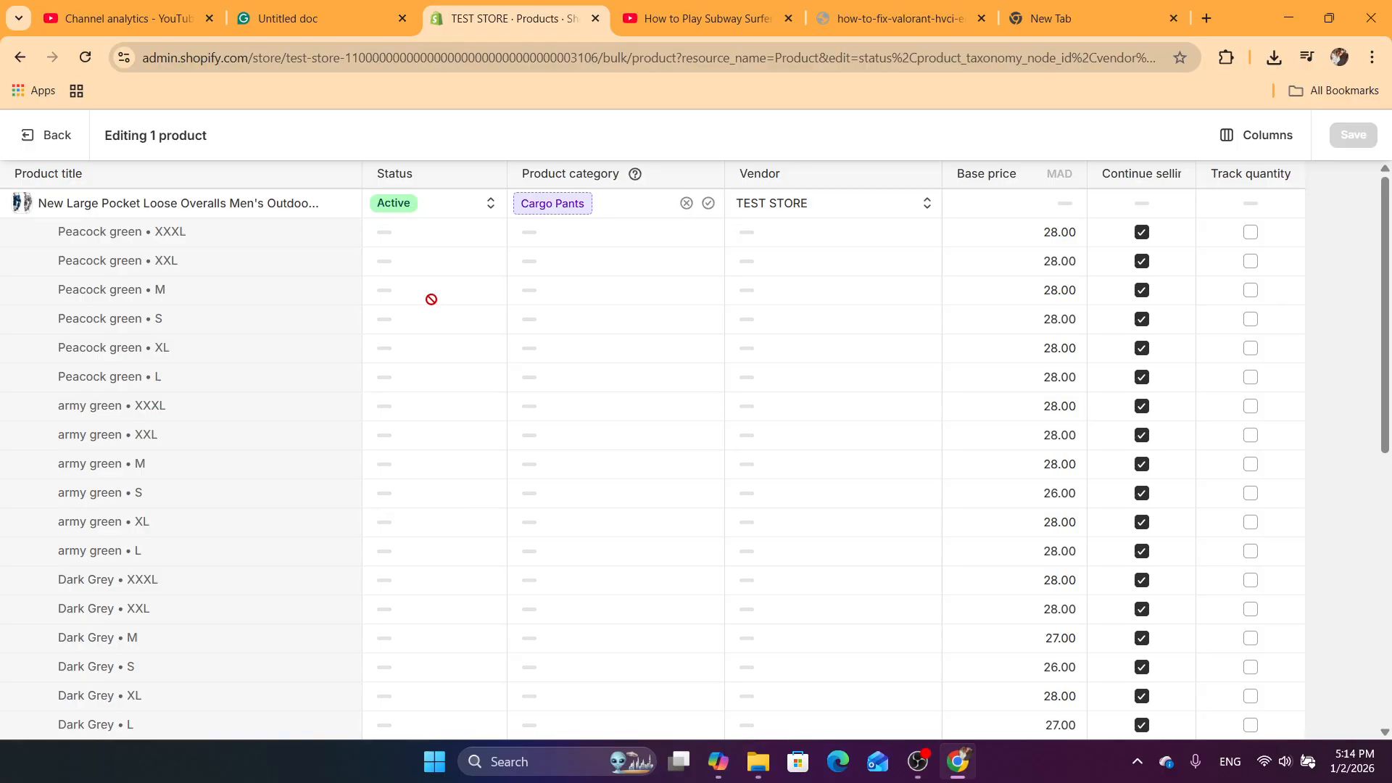
# Step: Check that the Continue selling when out of stock and Track quantity columns are enabled in the bulk editor
pyautogui.click(1252, 139)
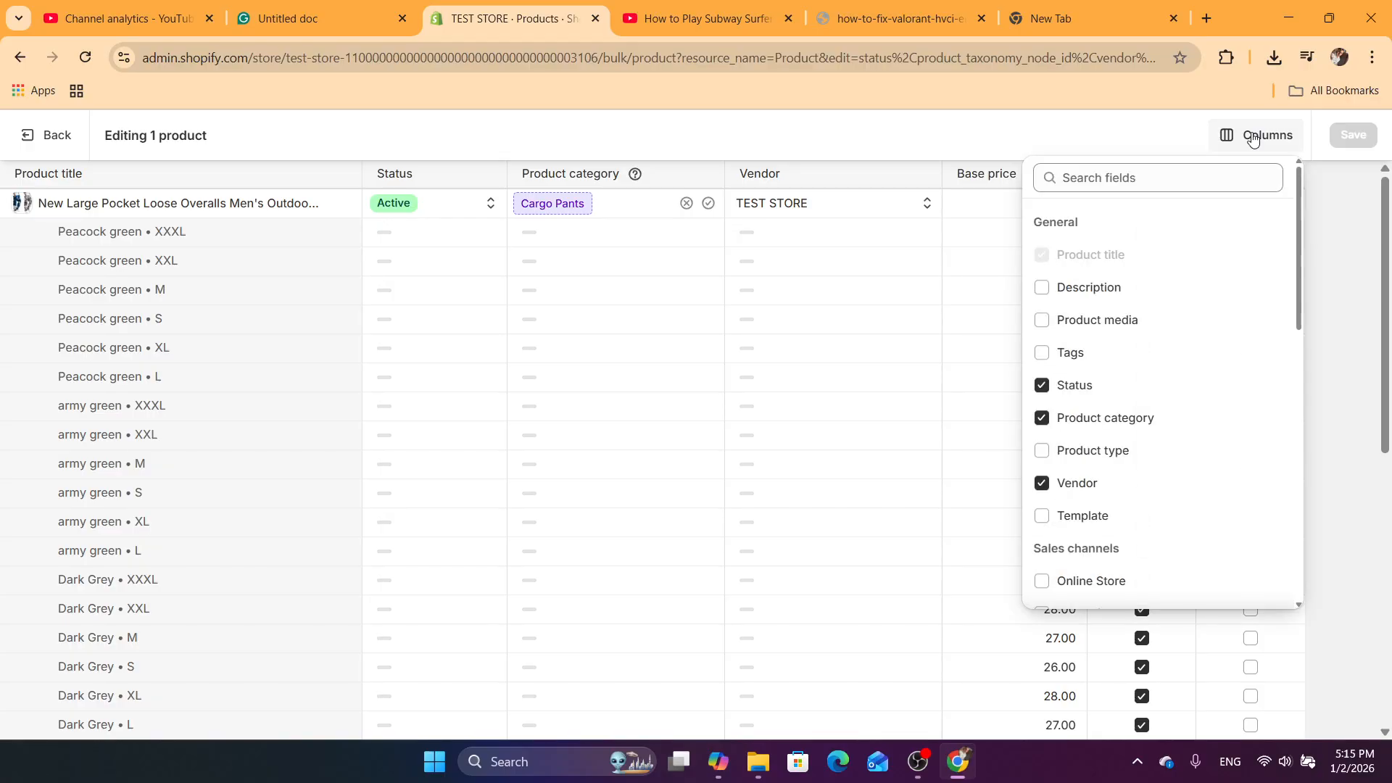
pyautogui.scroll(-1, 1303, 315)
pyautogui.moveTo(1303, 315); pyautogui.dragTo(1294, 457)
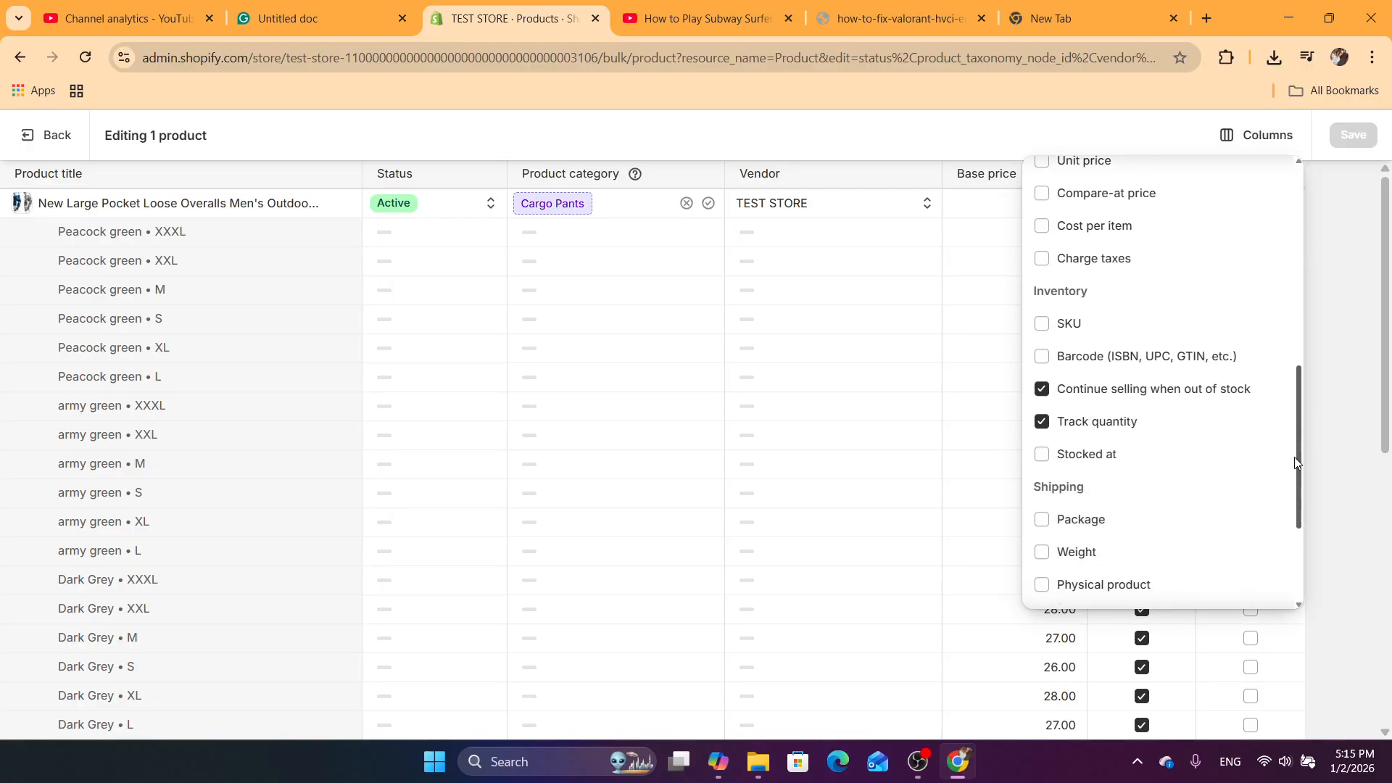
pyautogui.click(1043, 391)
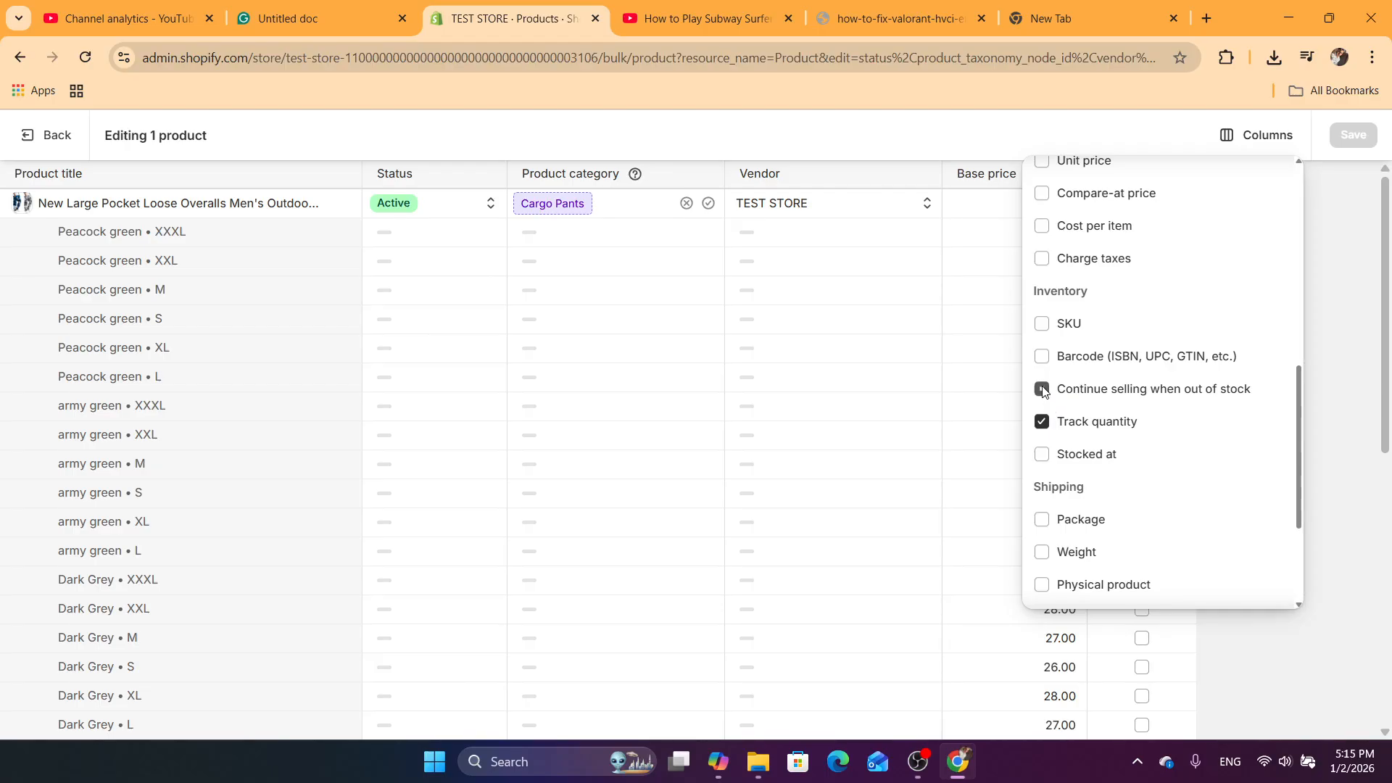
pyautogui.click(1043, 391)
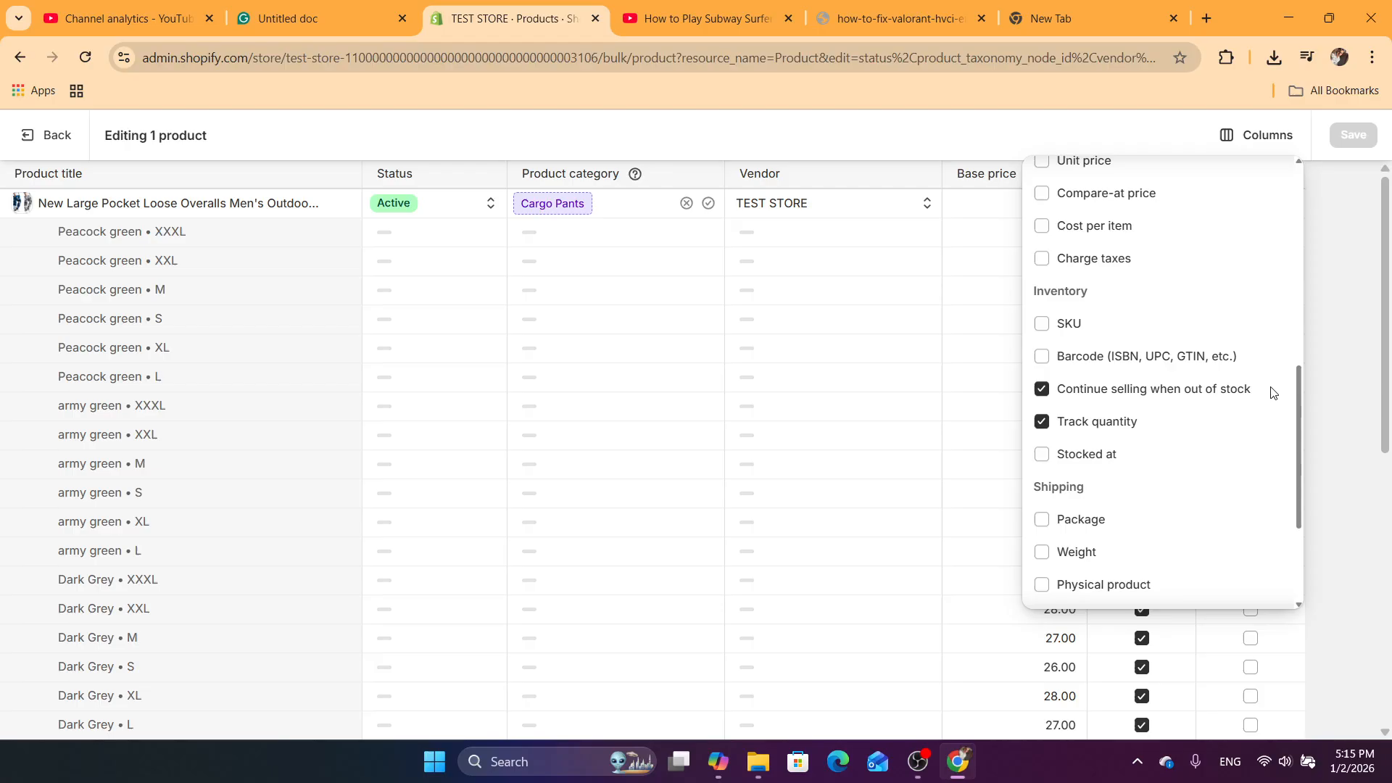
pyautogui.moveTo(1298, 422)
pyautogui.mouseDown()
pyautogui.moveTo(1299, 490)
pyautogui.moveTo(1299, 431)
pyautogui.mouseUp()
pyautogui.scroll(1, 1298, 432)
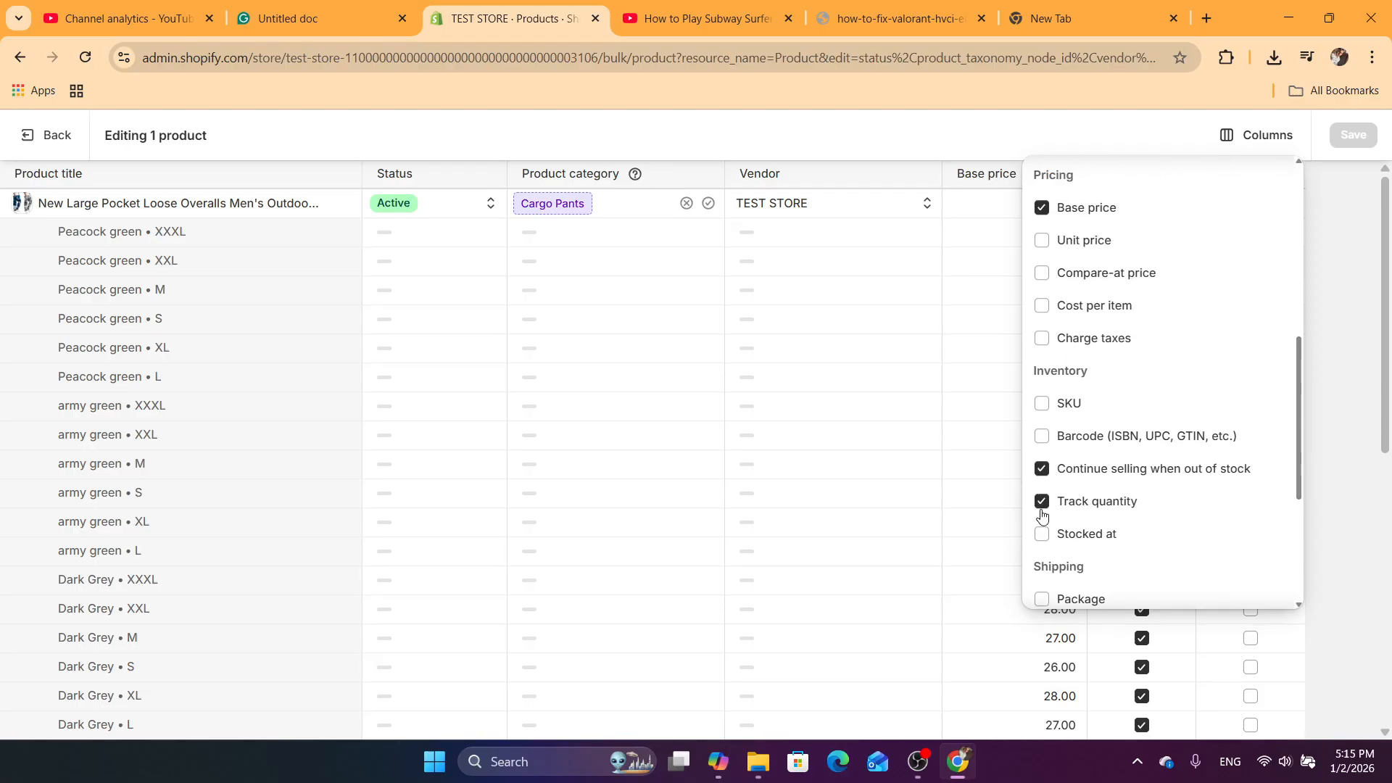
pyautogui.click(1367, 240)
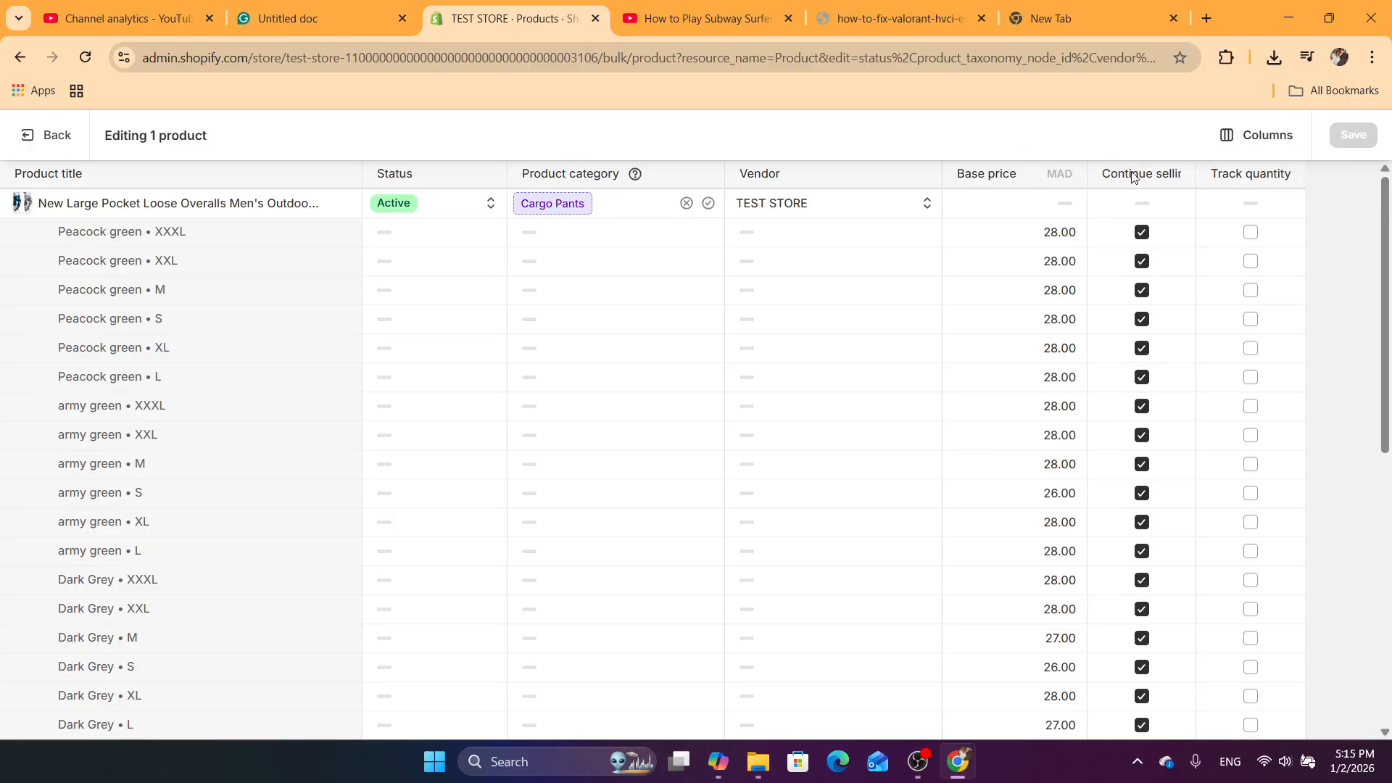
# Step: Switch Continue selling when out of stock off and back on for the product's variants
pyautogui.click(1140, 247)
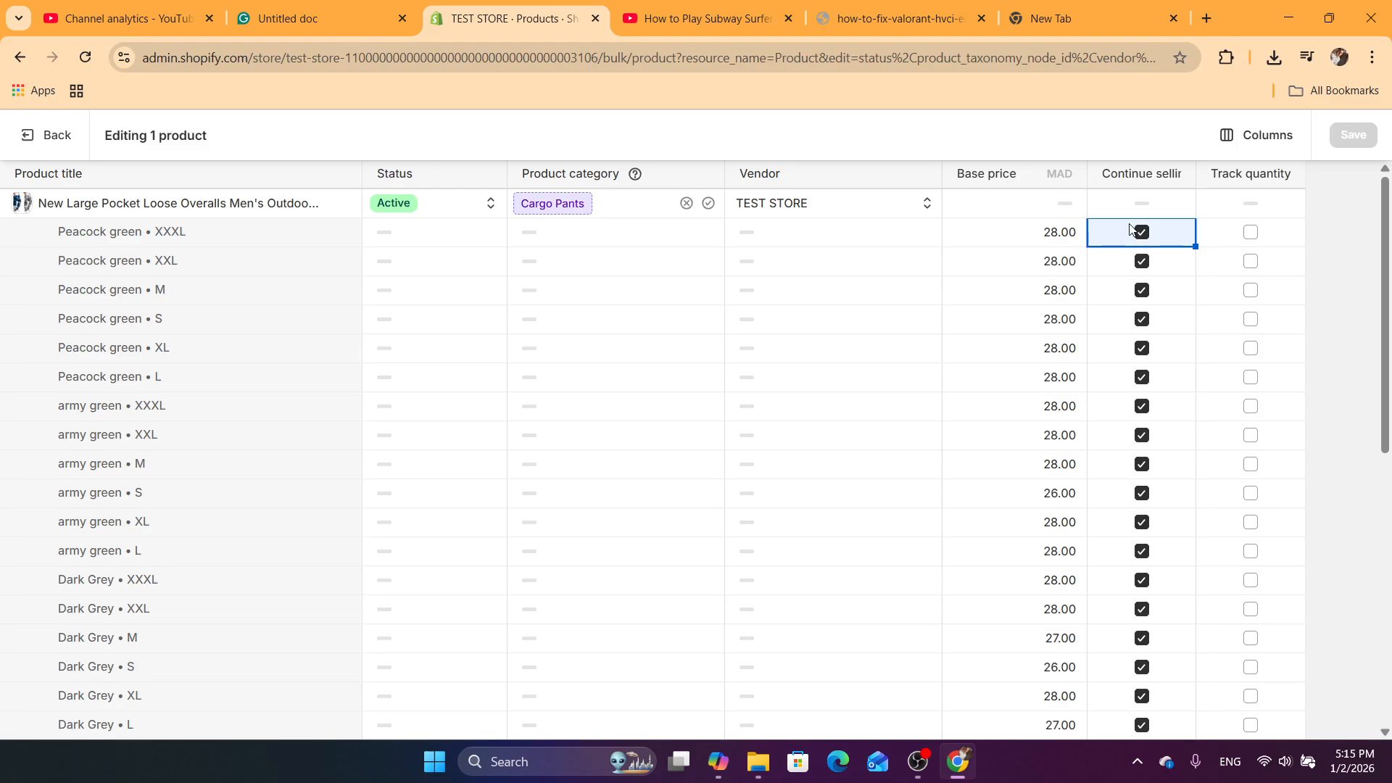
pyautogui.moveTo(1234, 697); pyautogui.dragTo(1232, 754)
pyautogui.press('space')
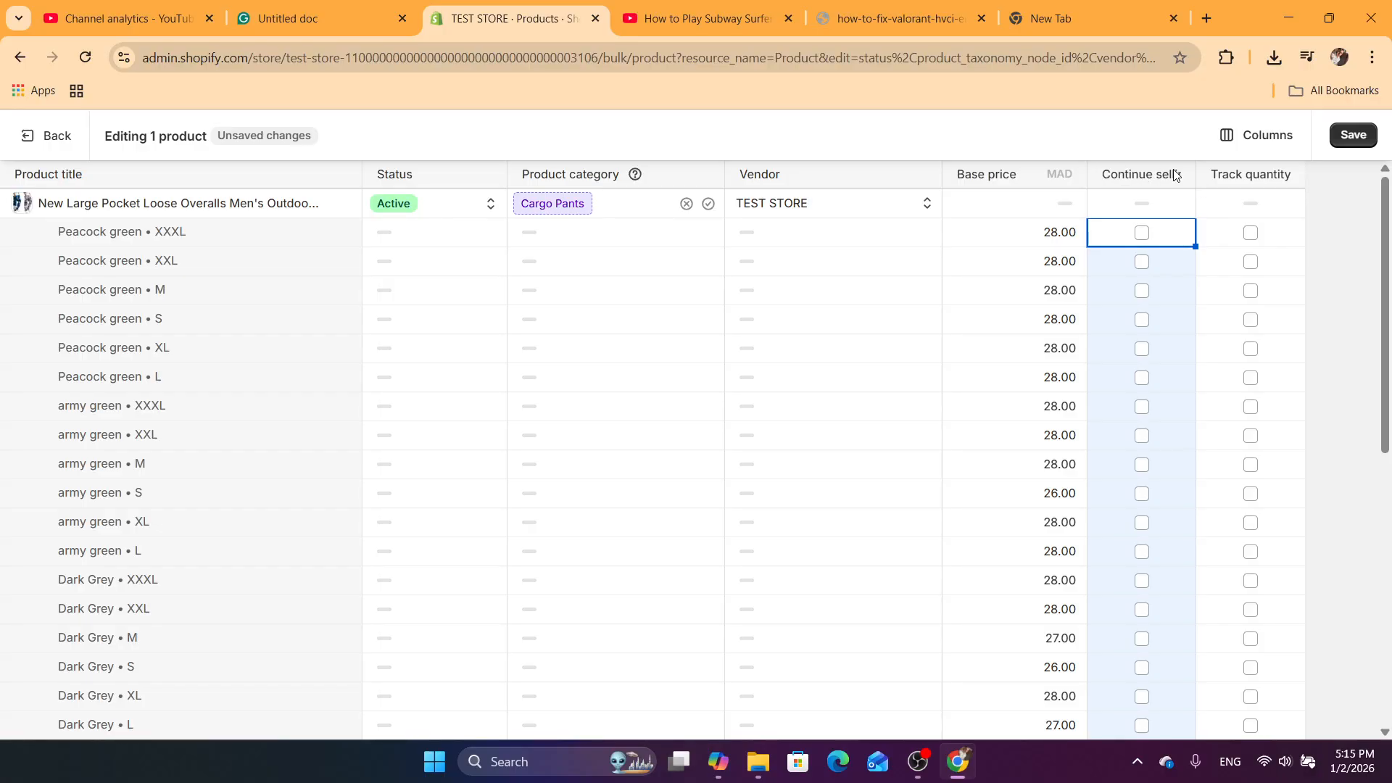
pyautogui.scroll(3, 1189, 149)
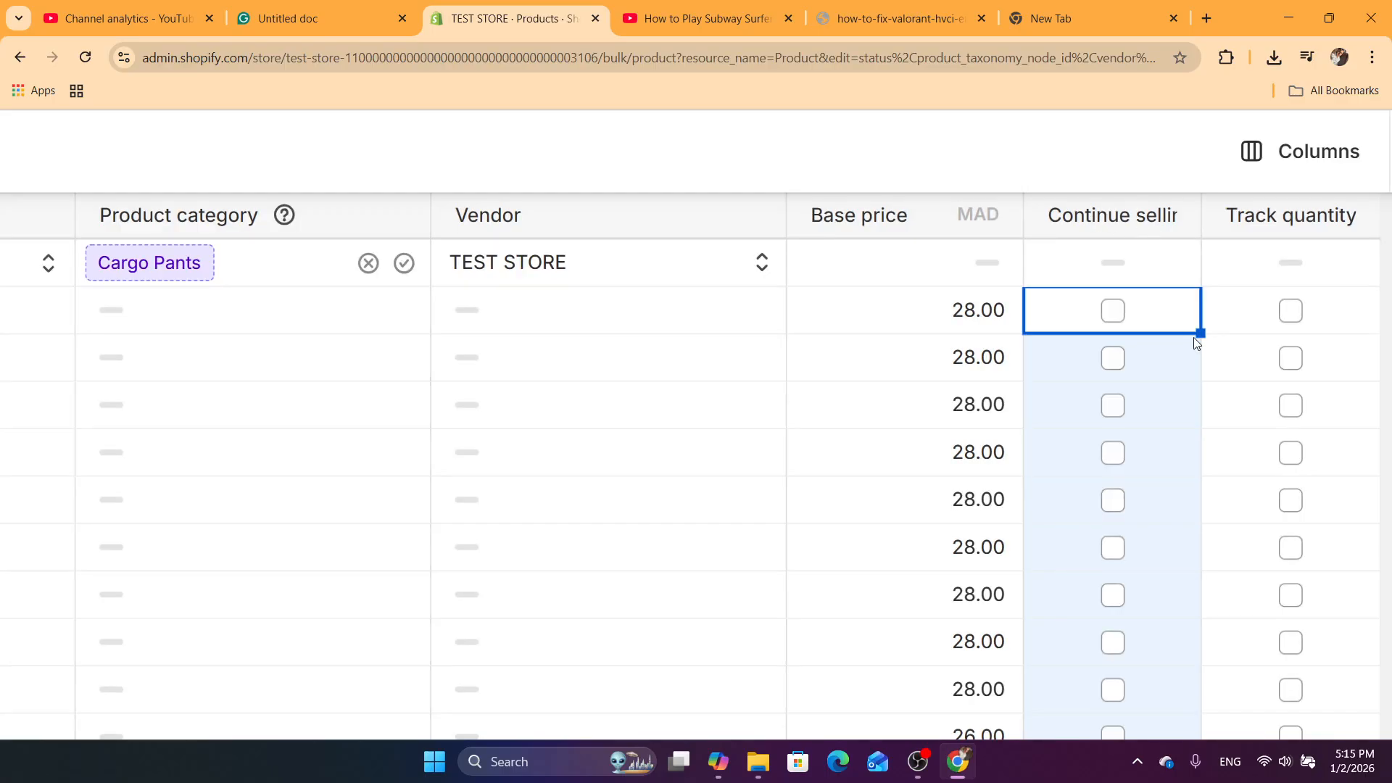
pyautogui.click(1114, 311)
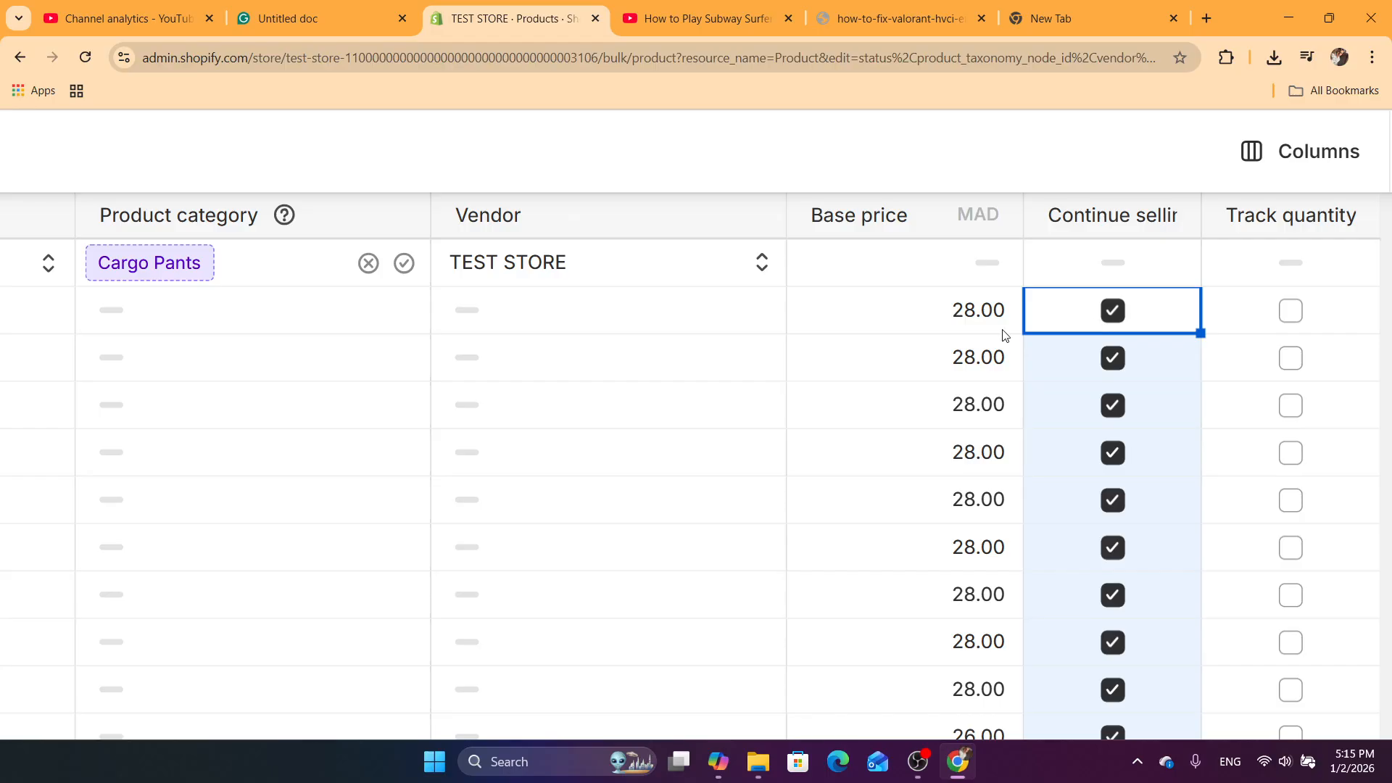
# Step: Enable Track quantity from the army green S variant downward, keep it off for the variants above, and save the bulk edits
pyautogui.scroll(-5, 1004, 336)
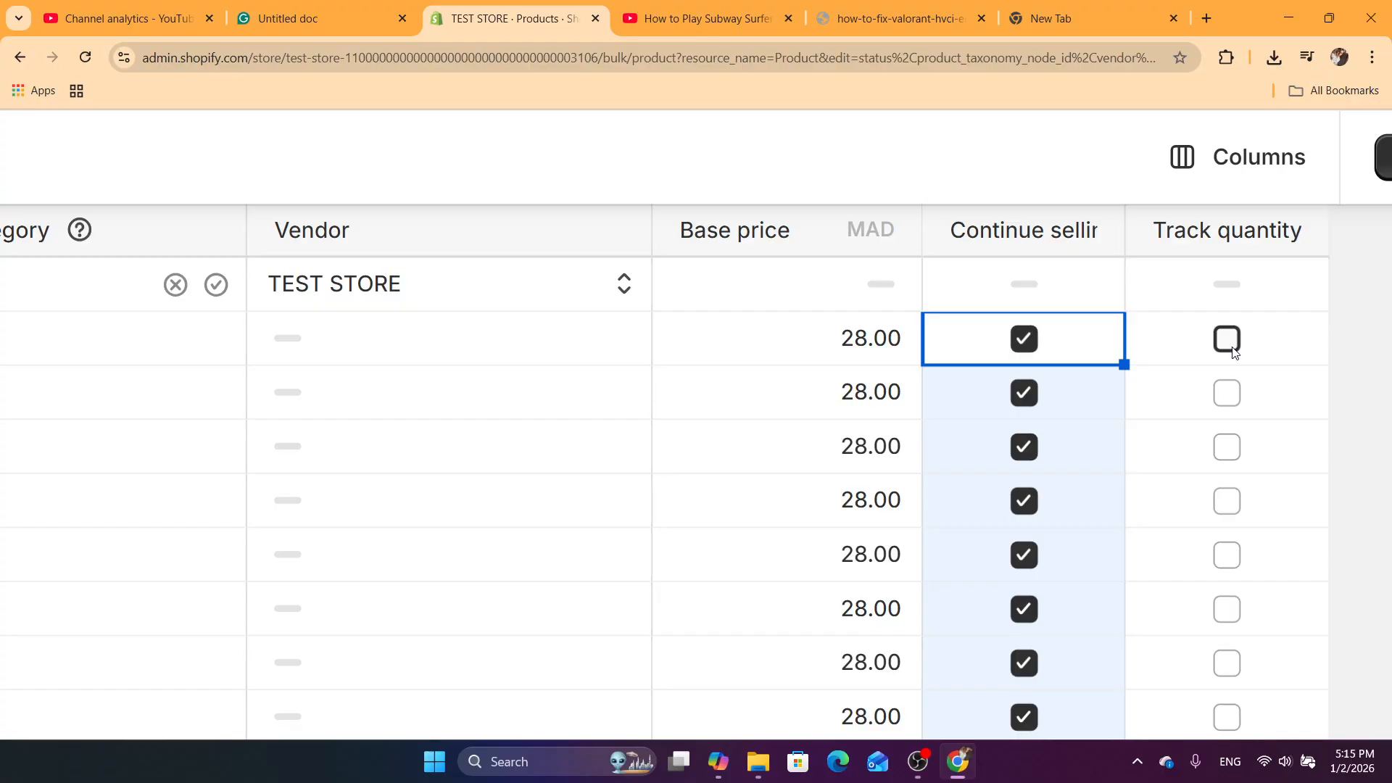
pyautogui.click(1232, 340)
pyautogui.click(1227, 395)
pyautogui.click(1225, 337)
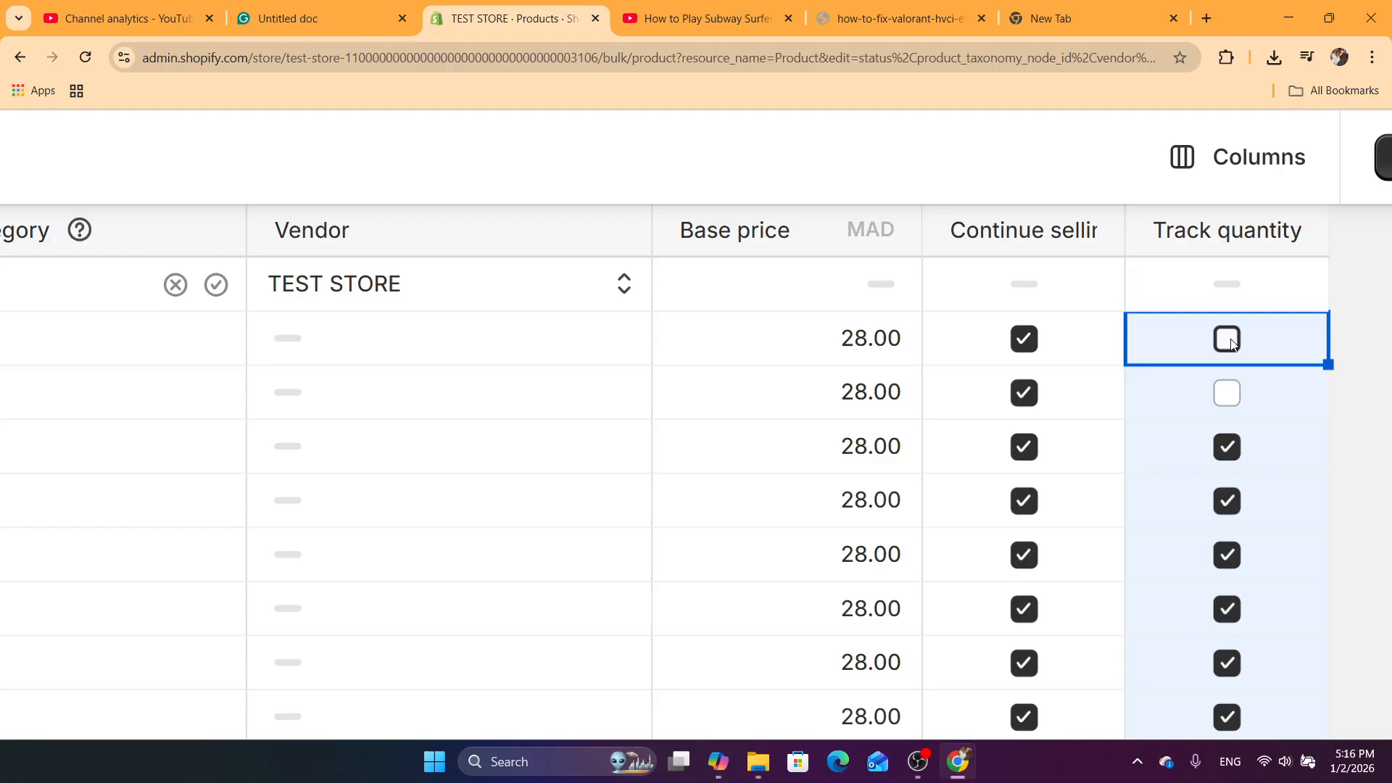
pyautogui.click(1228, 337)
pyautogui.click(1231, 340)
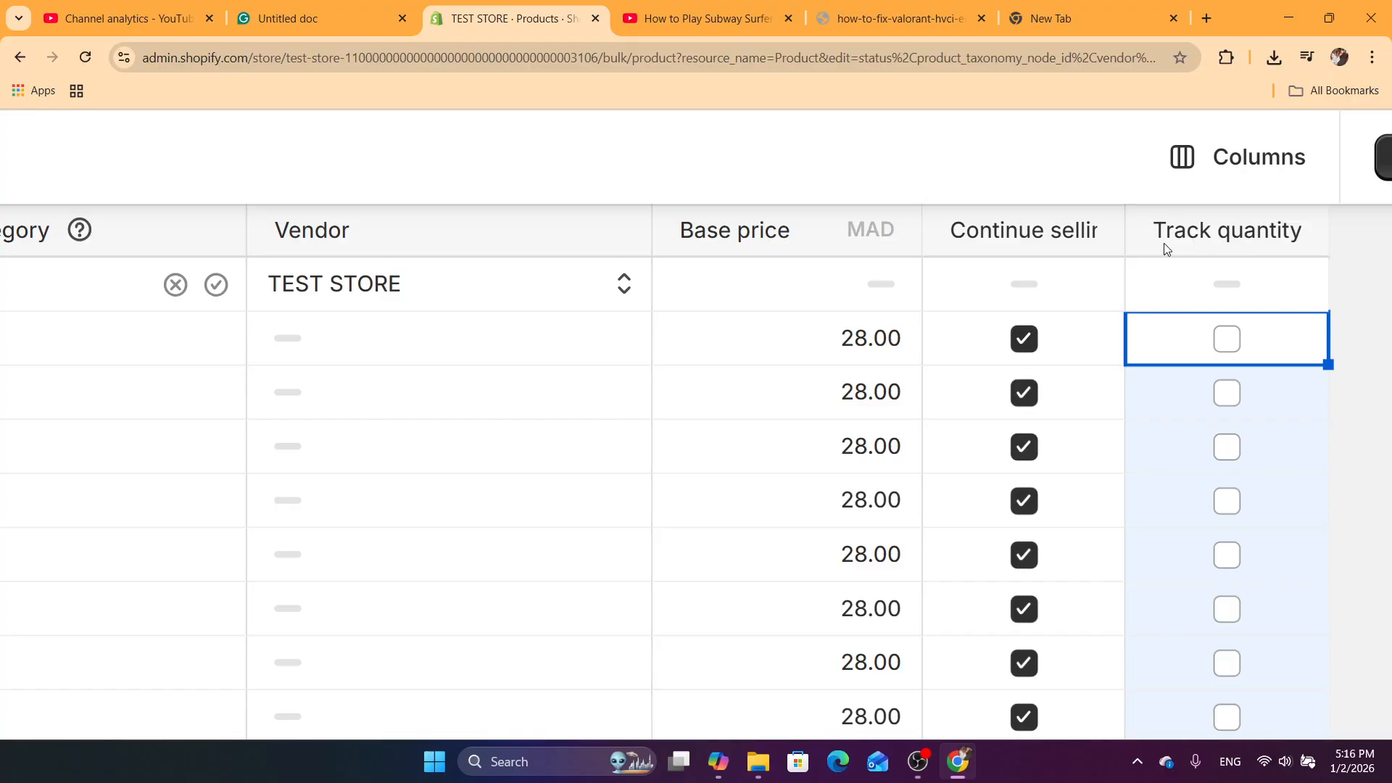
pyautogui.hotkey('ctrl', '-')
pyautogui.hotkey('ctrl', '0')
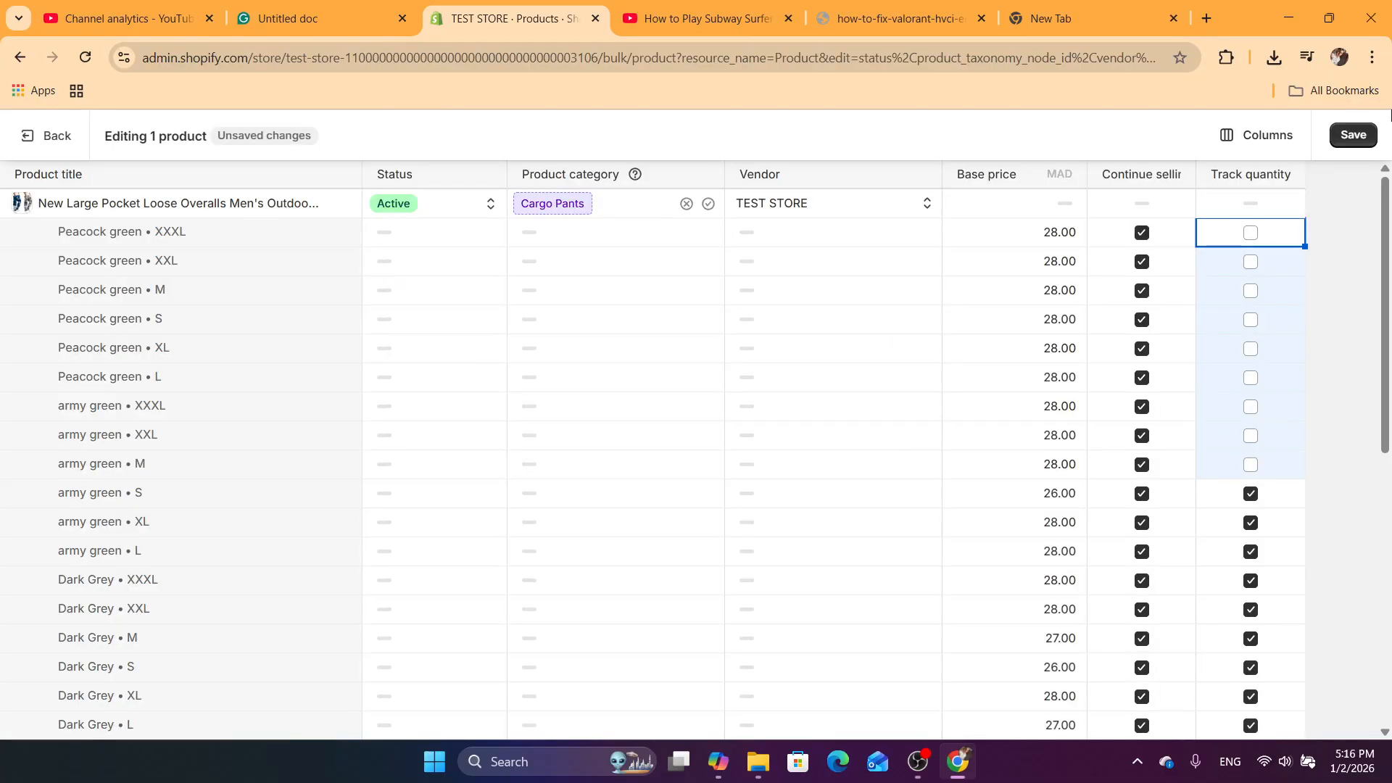
pyautogui.click(1353, 134)
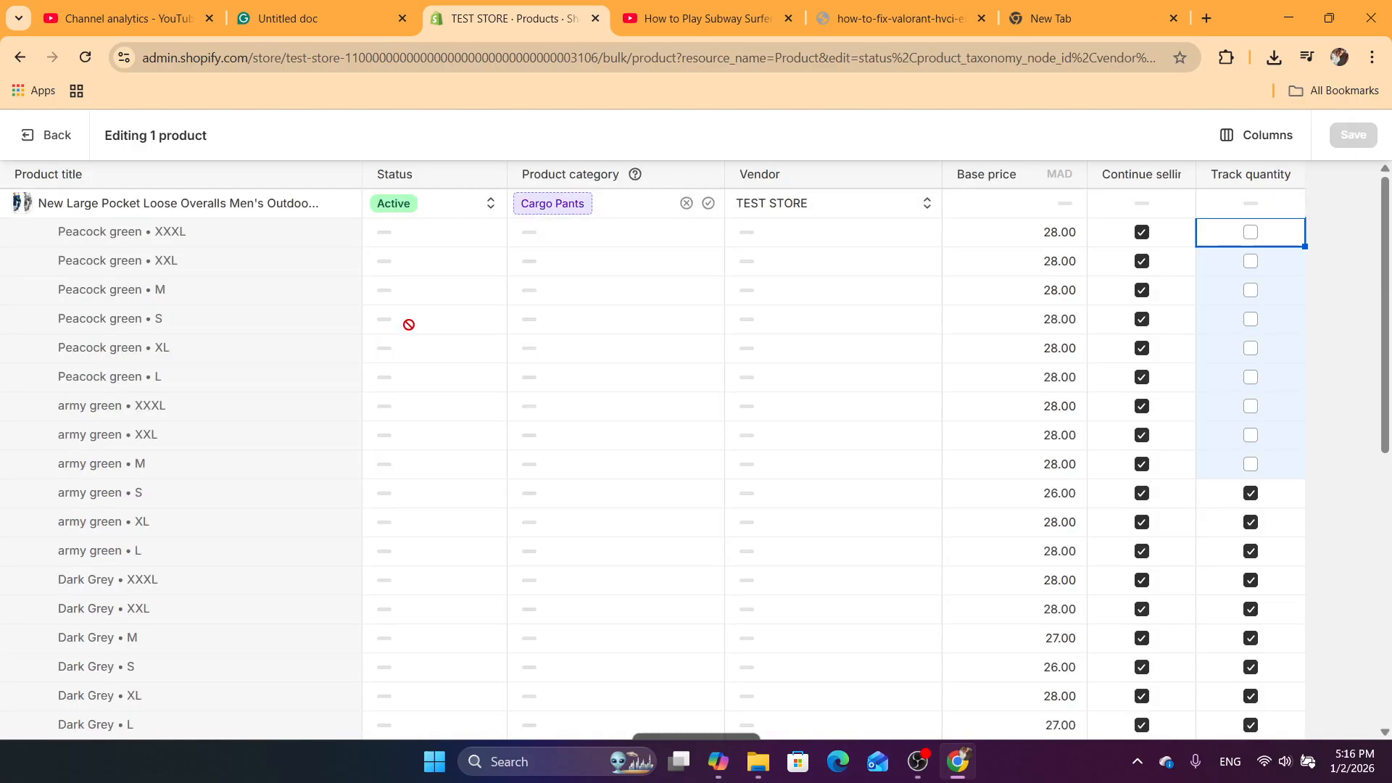
# Step: Return to the product list, preview the men's camouflage work pants in the online store, and select the Light grey color variant
pyautogui.click(45, 135)
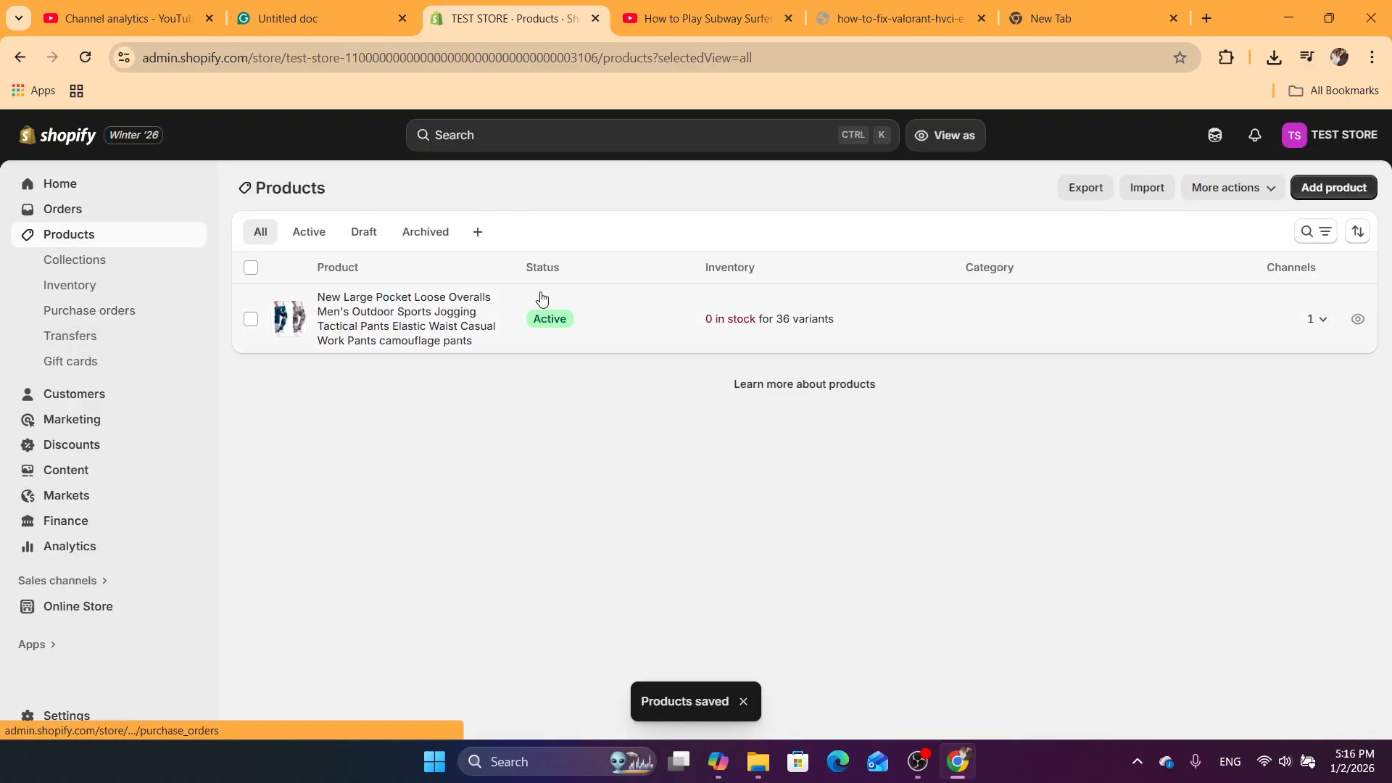
pyautogui.click(1359, 319)
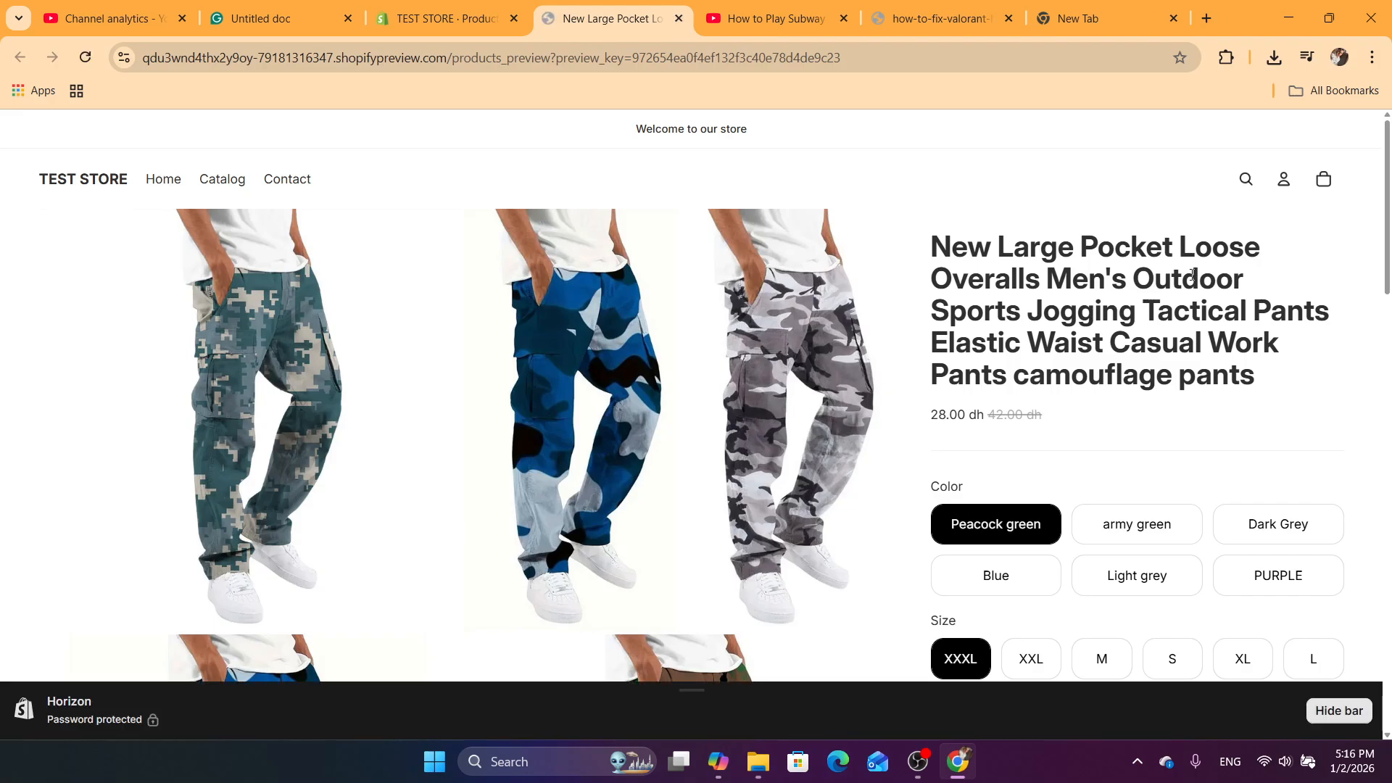
pyautogui.scroll(-10, 555, 155)
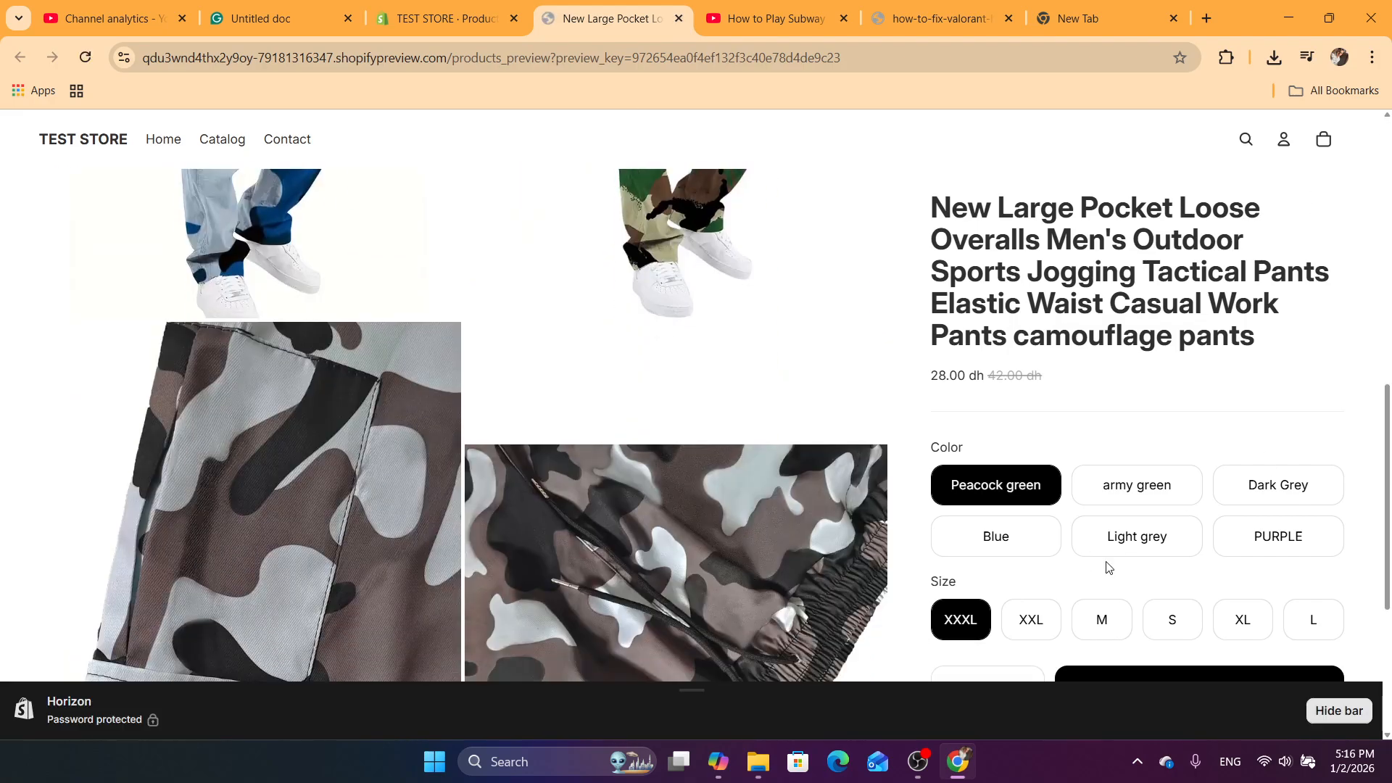
pyautogui.doubleClick(1107, 563)
pyautogui.click(1131, 538)
pyautogui.tripleClick(979, 273)
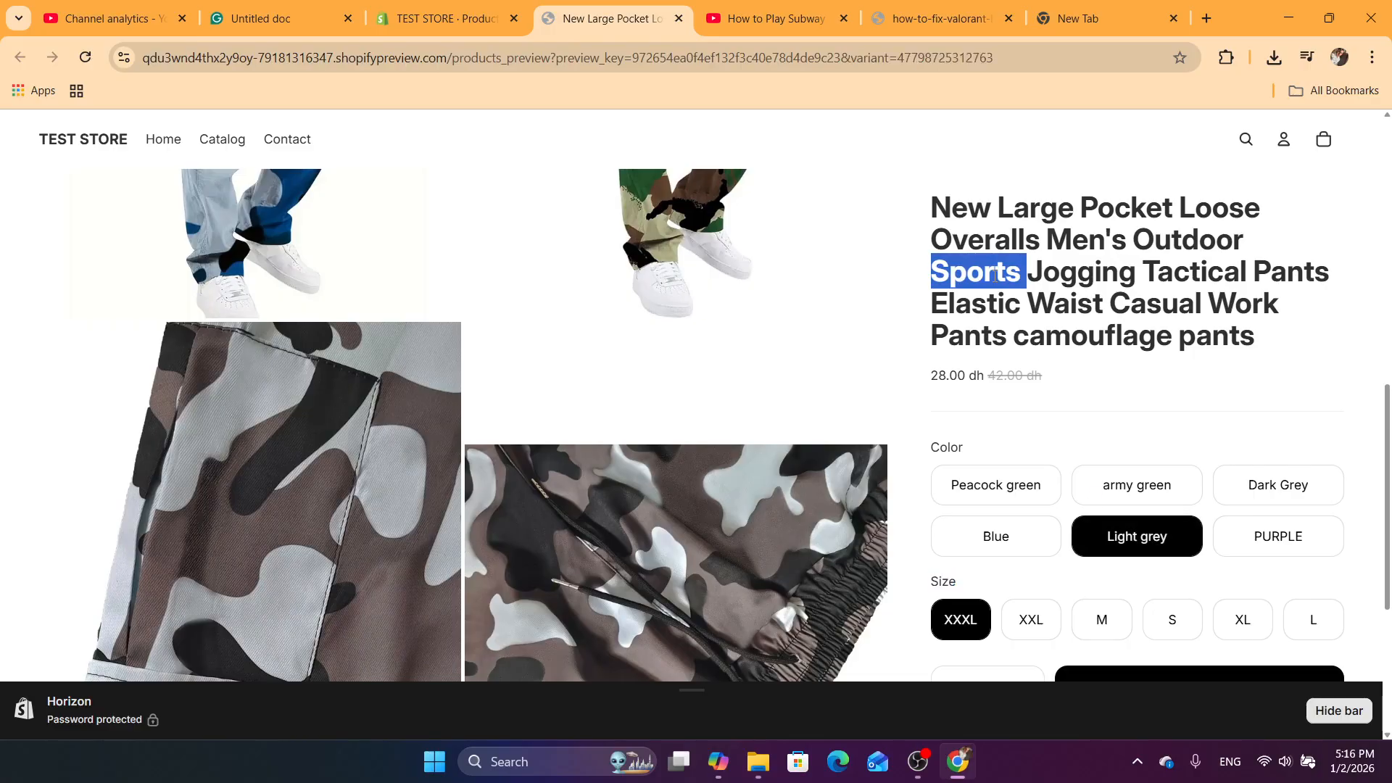
pyautogui.tripleClick(1004, 344)
pyautogui.moveTo(1005, 344); pyautogui.dragTo(1000, 375)
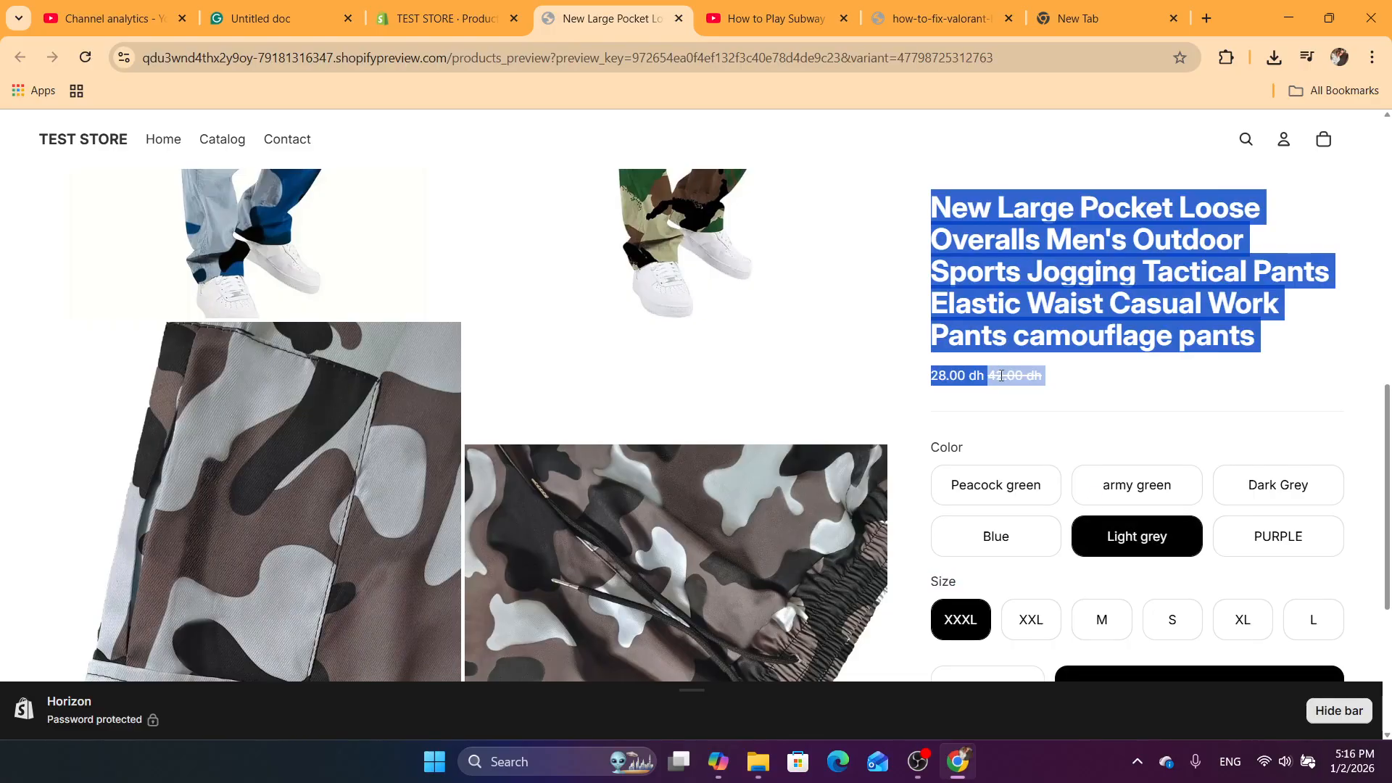
pyautogui.doubleClick(1000, 375)
pyautogui.click(969, 250)
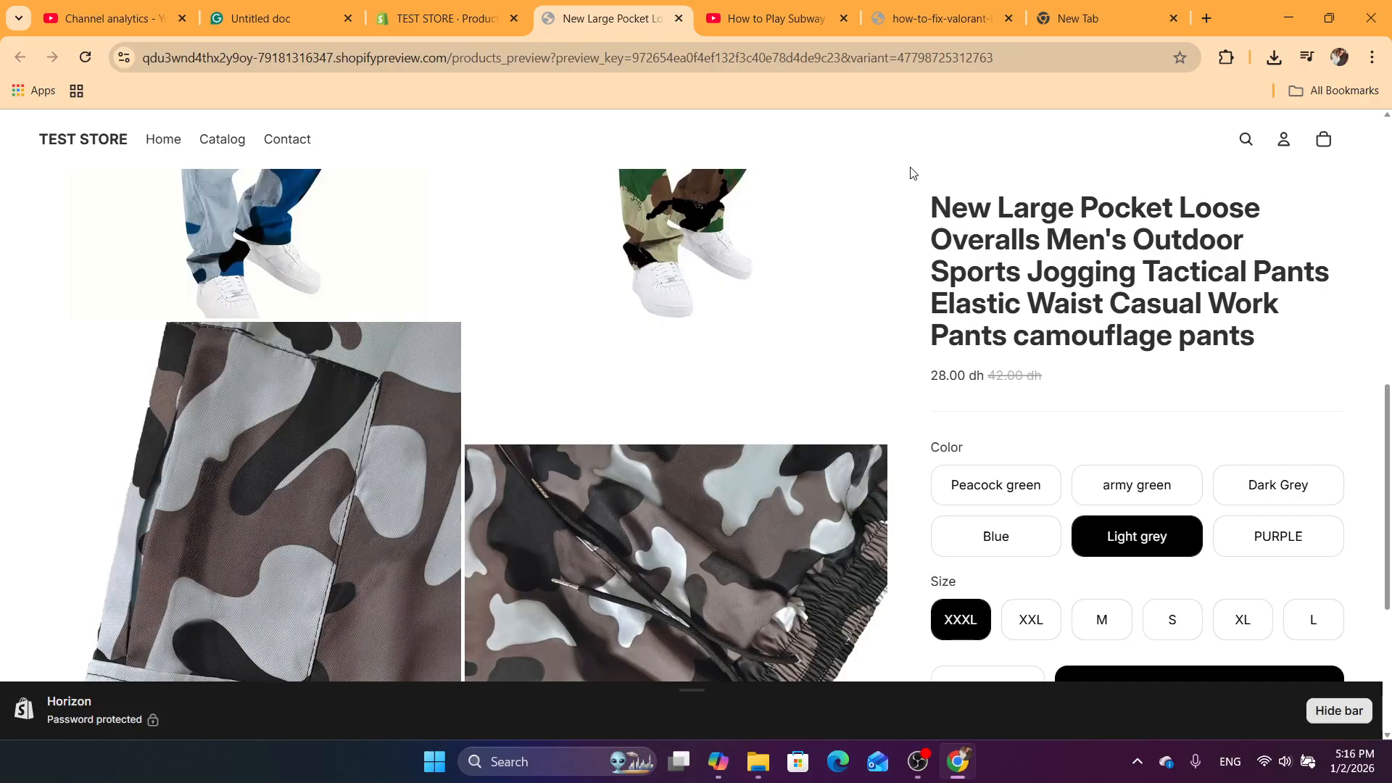
pyautogui.moveTo(910, 173); pyautogui.dragTo(1256, 354)
pyautogui.tripleClick(1100, 258)
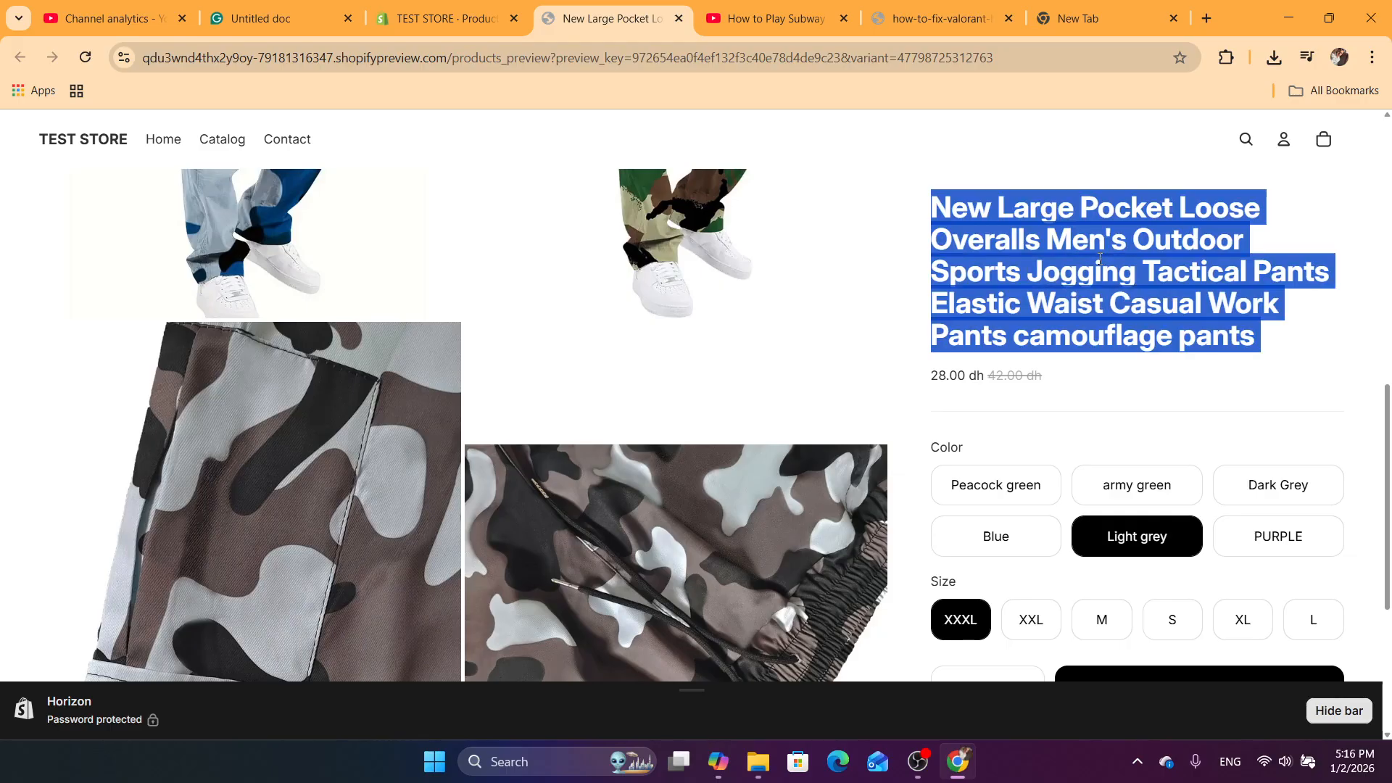